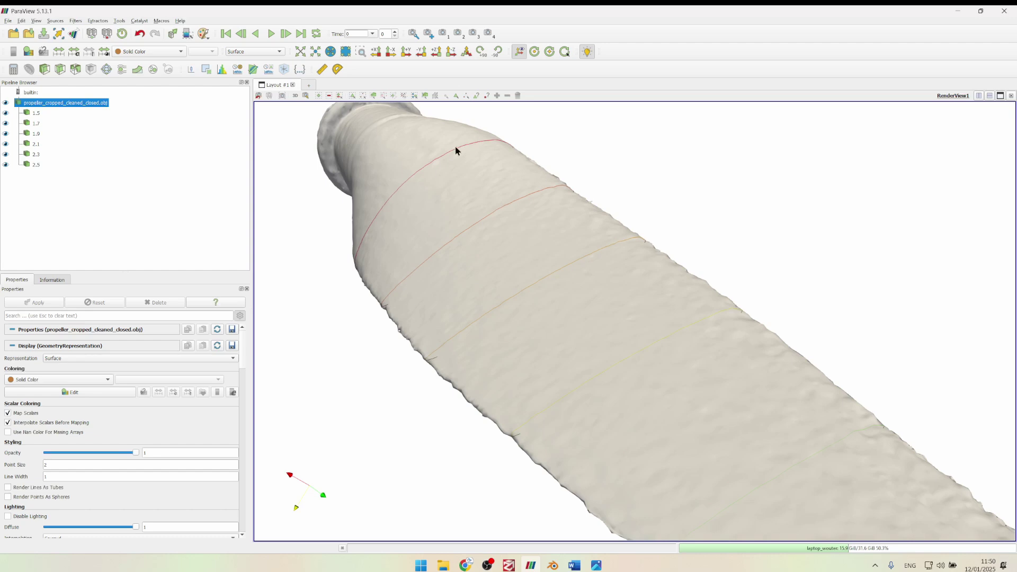
Hide propeller_cropped_cleaned_closed.obj so only the blade slice outlines remain, and turn the view to face them
scroll(611, 408, "down", 4)
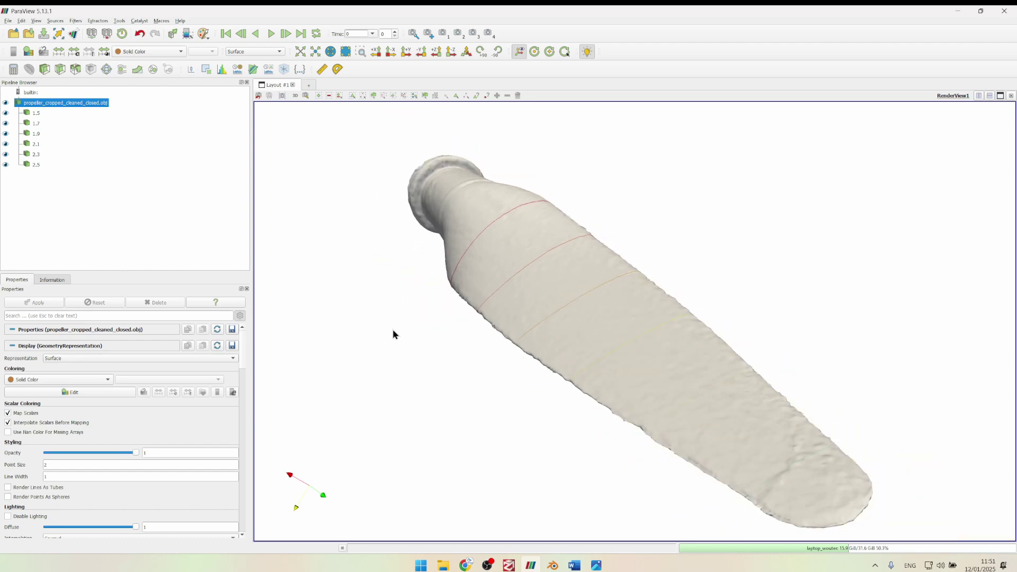
left_click(6, 102)
left_click_drag(297, 211, 375, 260)
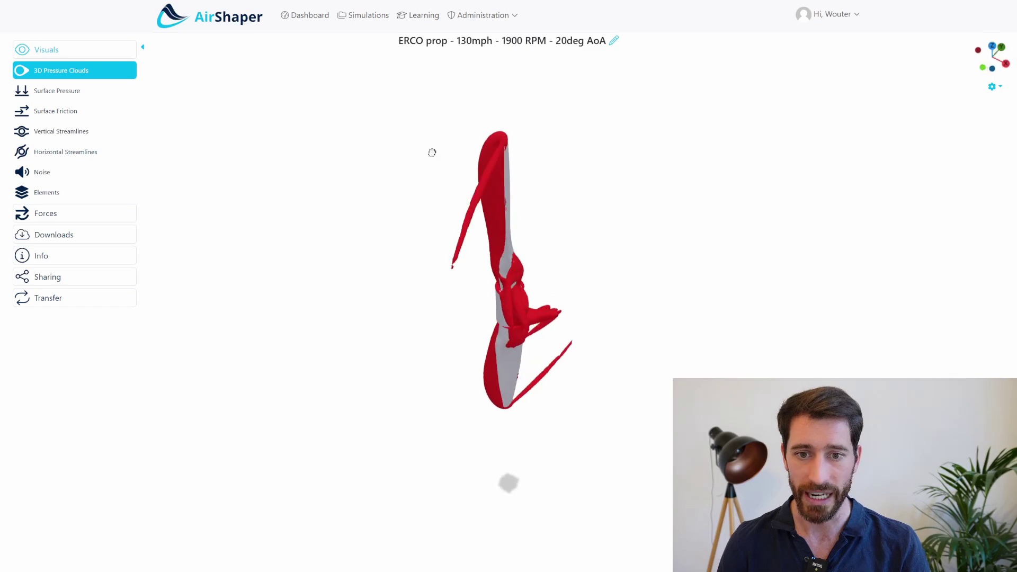
Colour the propeller by Surface Pressure, view the blade edge-on, then scroll the BT-13 Vultee Valiant model page
left_click(57, 90)
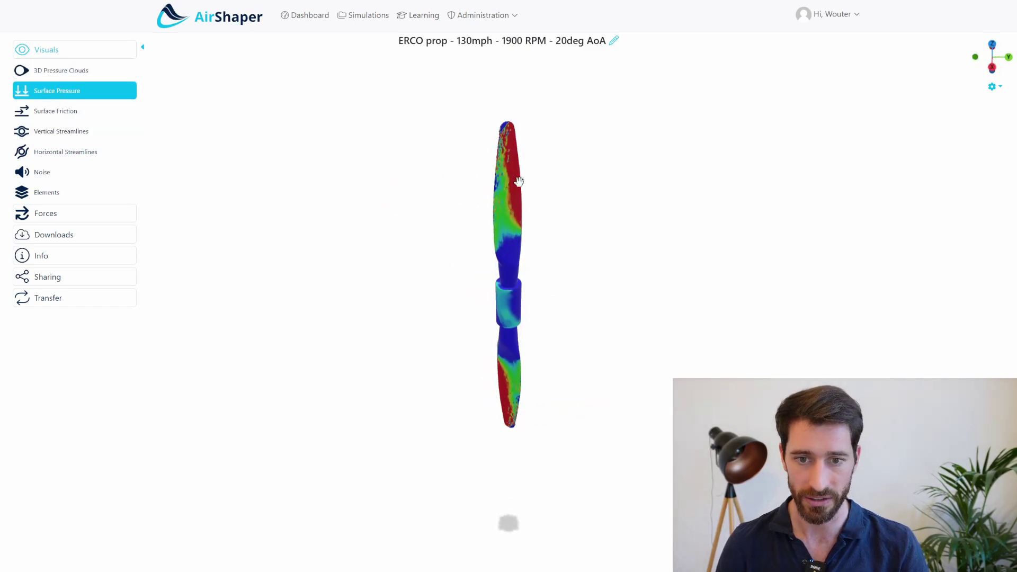
scroll(500, 184, "up", 5)
left_click_drag(500, 184, 636, 238)
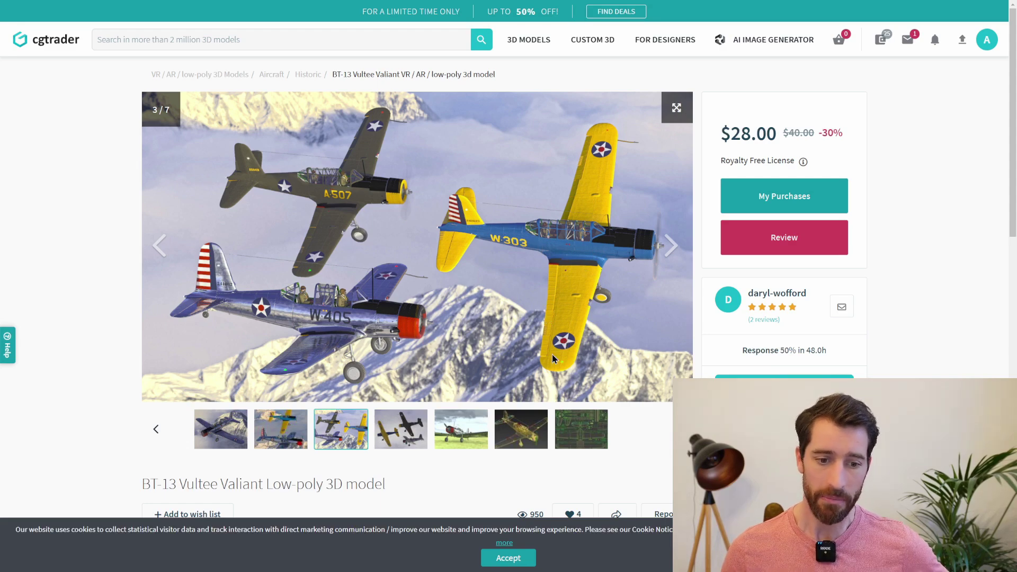
scroll(557, 329, "down", 5)
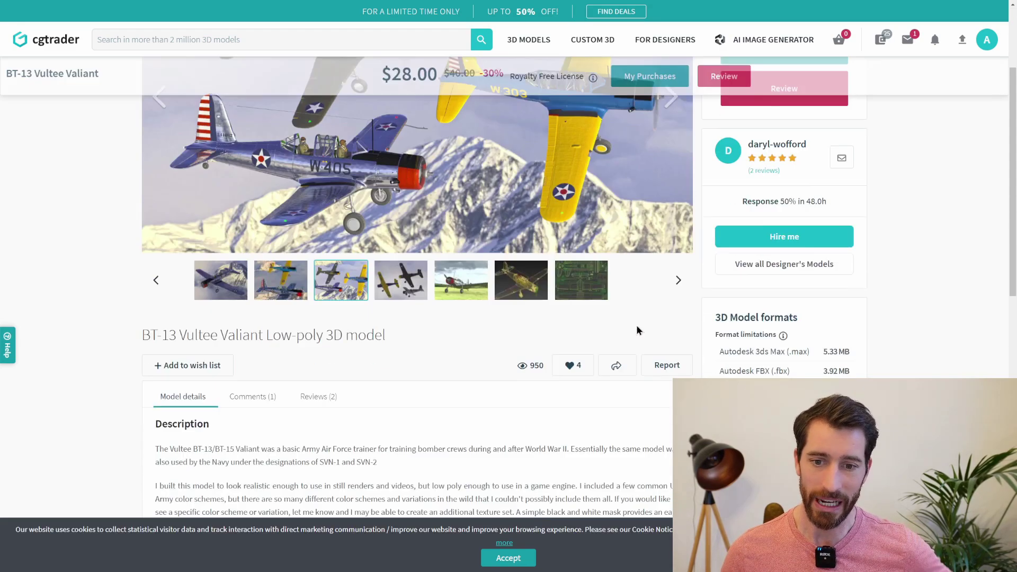
scroll(530, 344, "up", 5)
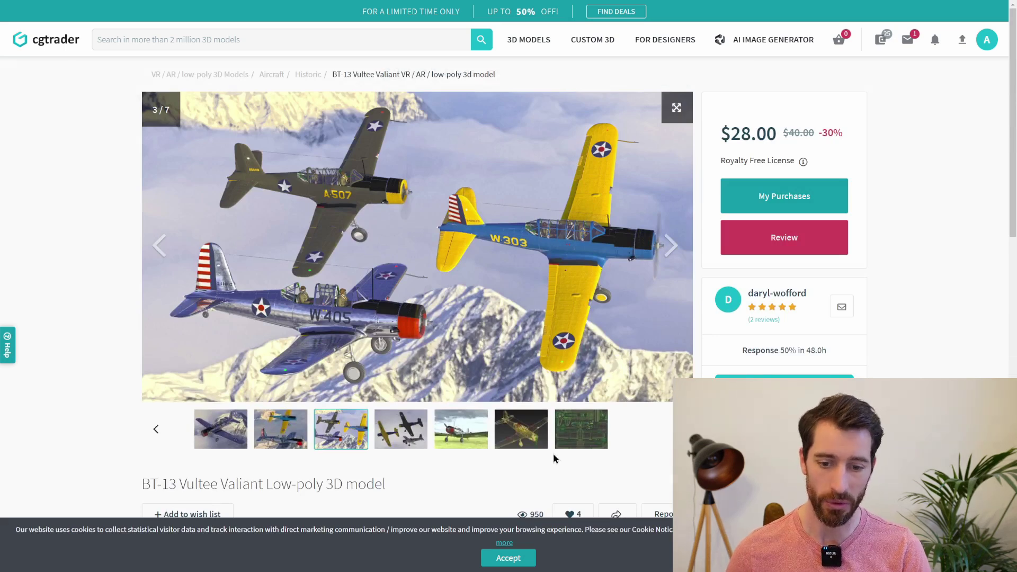
Dismiss Blender's splash screen and delete the default cube
key("alt+Tab")
key("alt+Tab")
key("alt+Tab")
key("alt+Tab")
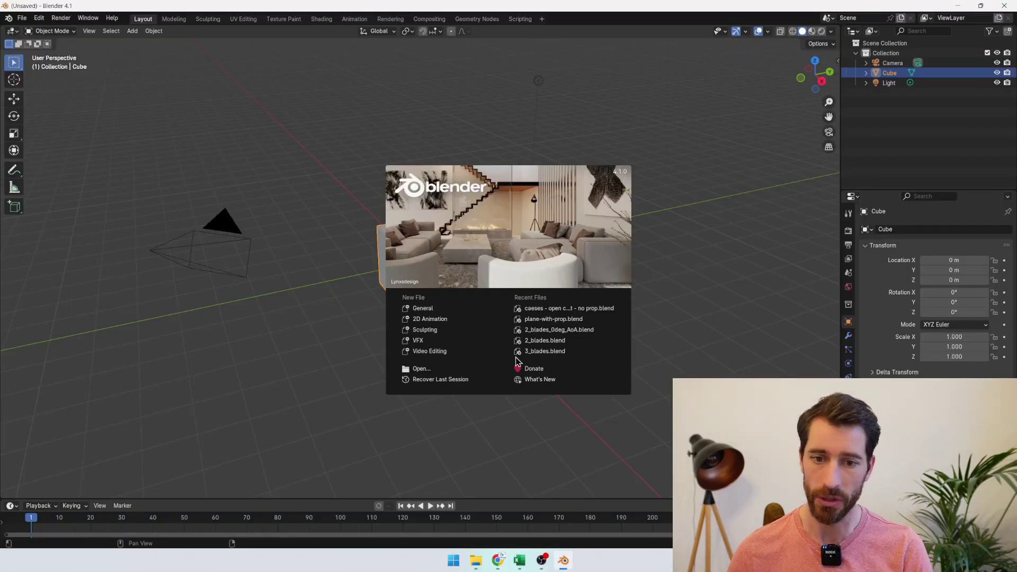
key("Escape")
key("Delete")
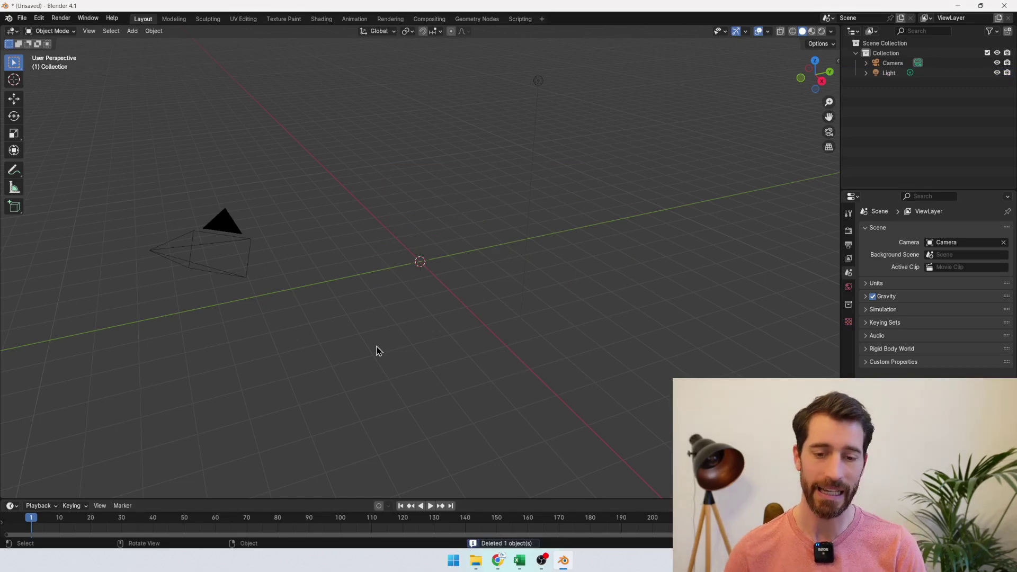
Import the Vultee Valiant OBJ from the Full plane folder at scale 0.05 with forward axis X
key("alt+Tab")
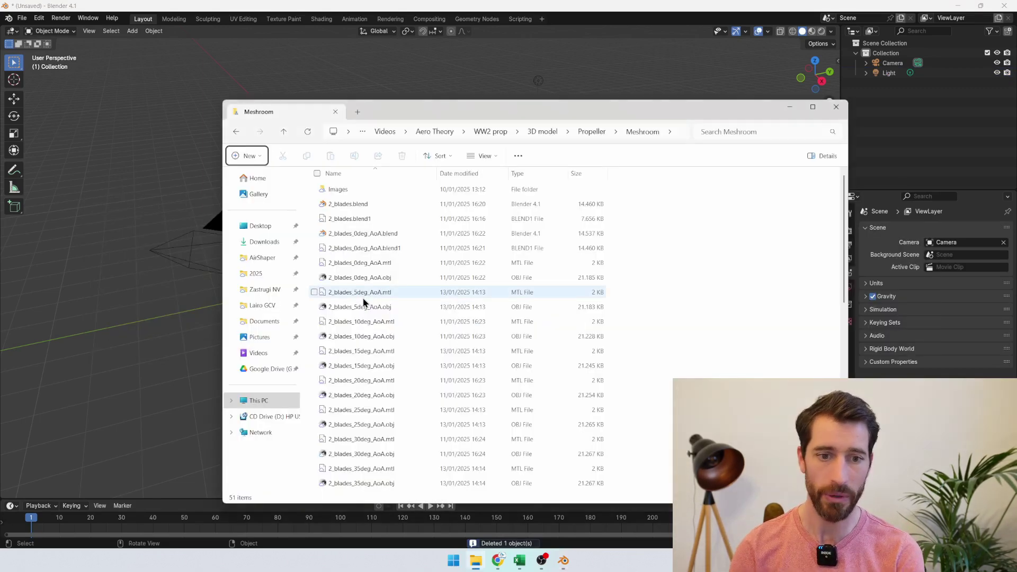
key("alt+Left")
key("alt+Left")
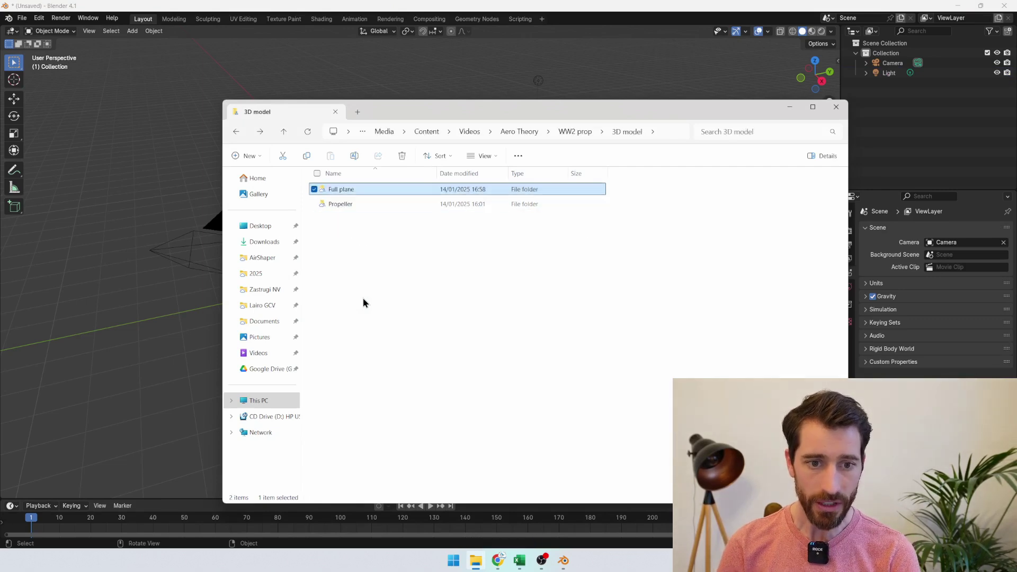
double_click(351, 249)
left_click(354, 234)
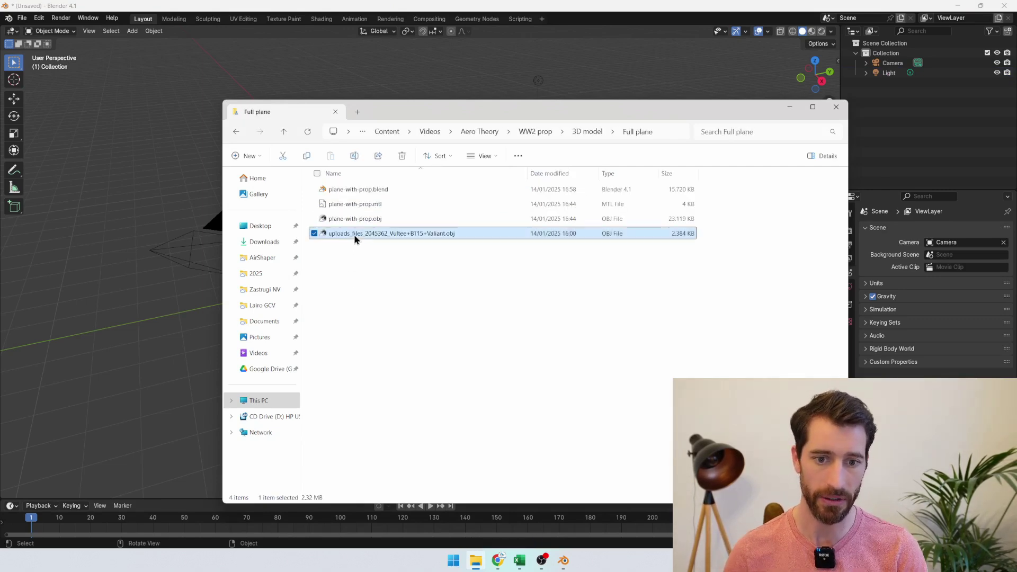
left_click_drag(354, 234, 170, 237)
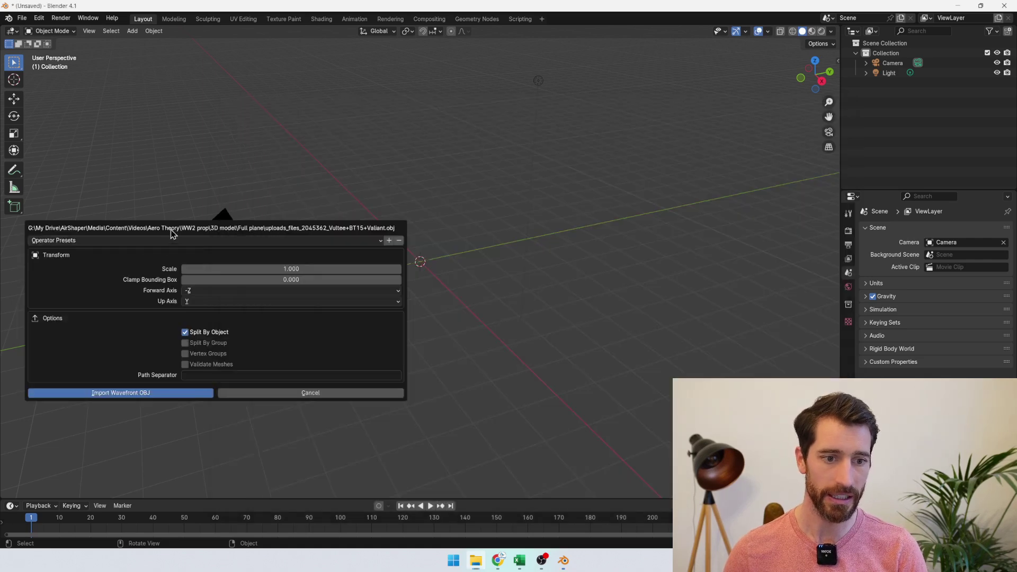
left_click(227, 278)
left_click(233, 268)
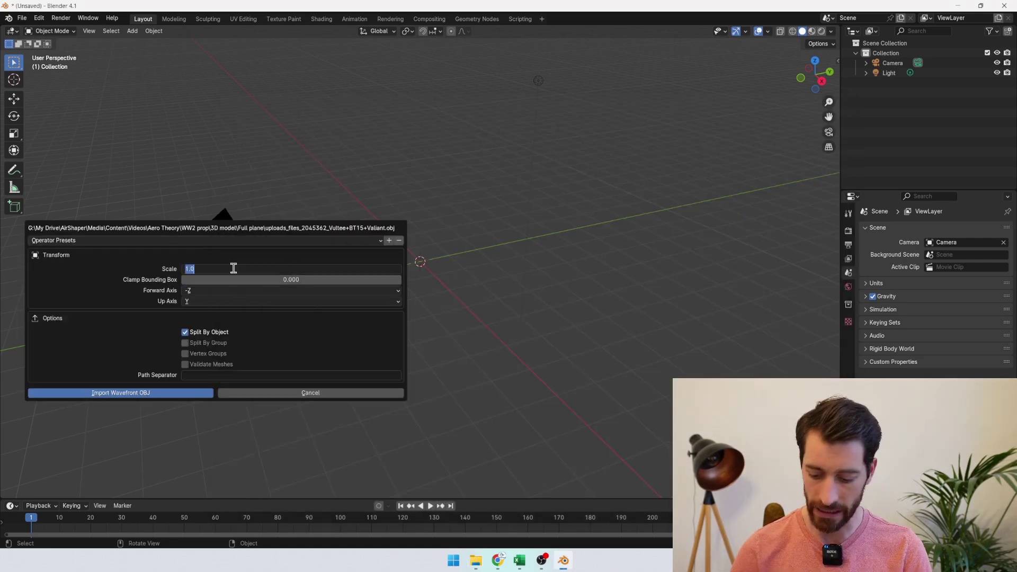
key("Return")
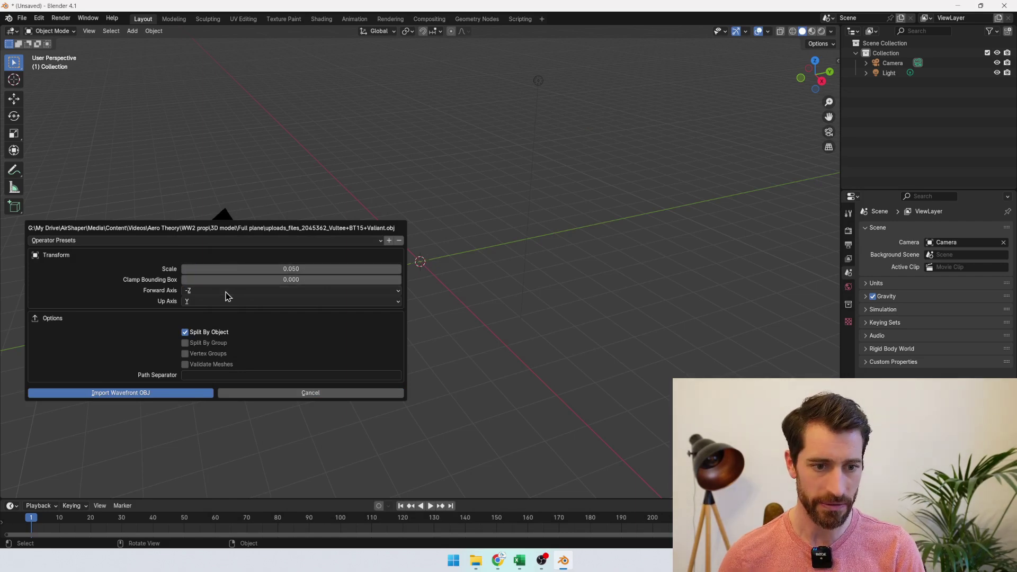
left_click(219, 291)
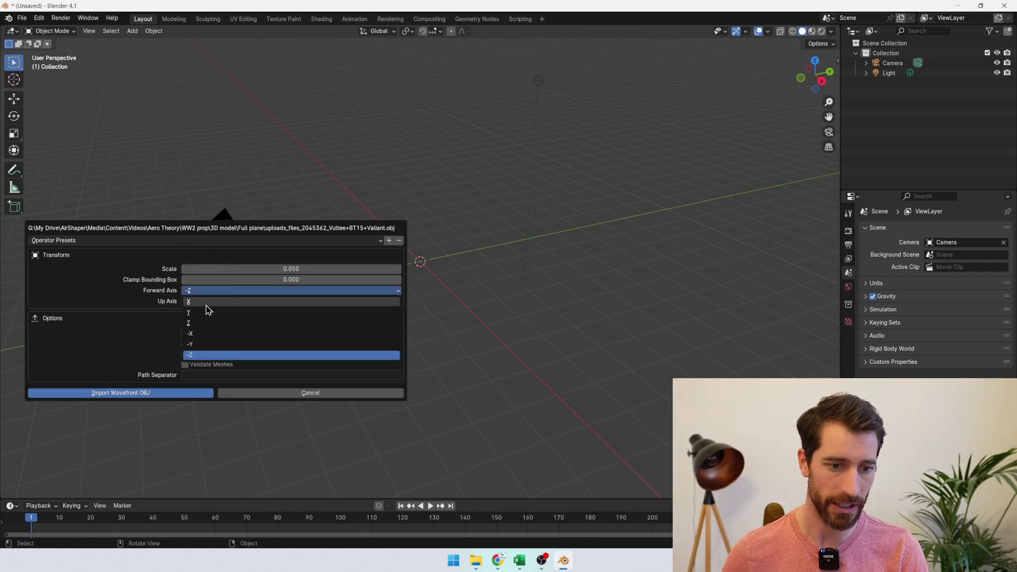
left_click(210, 302)
left_click(166, 395)
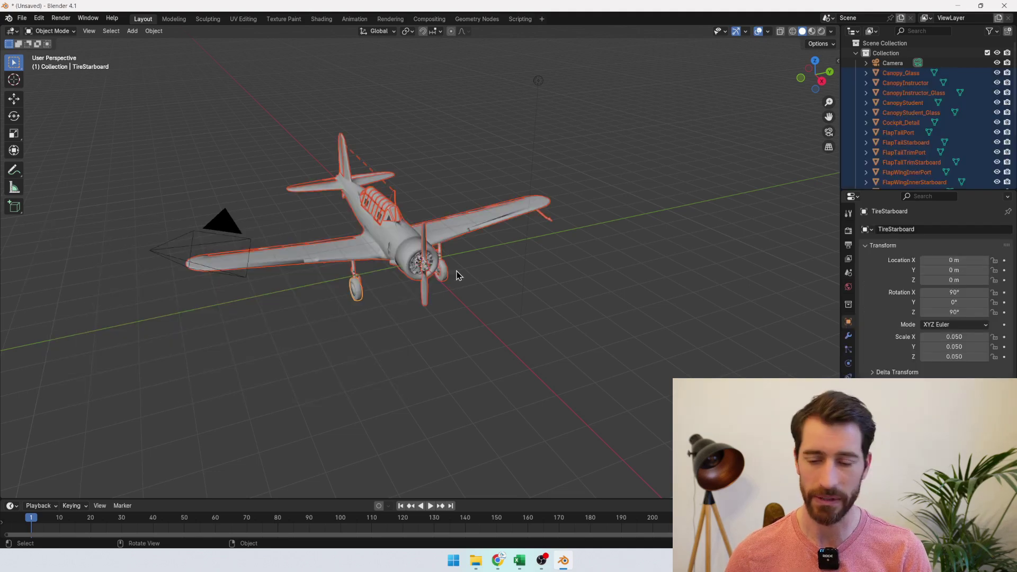
Import 2_blades_15deg_AoA.obj from the Propeller > Meshroom folder at scale 1.000
key("alt+Tab")
key("alt+Up")
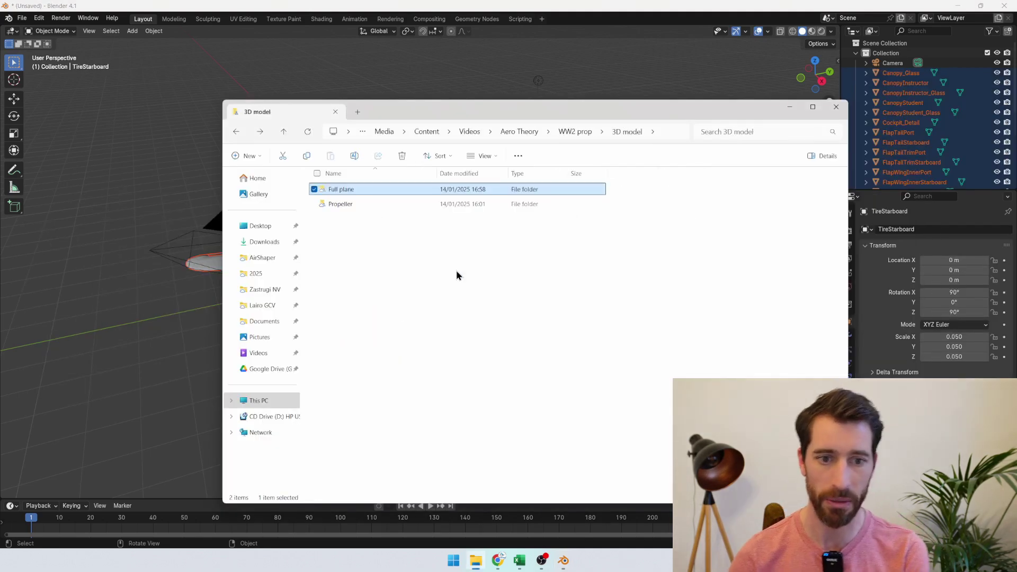
key("Down")
key("Return")
key("Down")
key("Return")
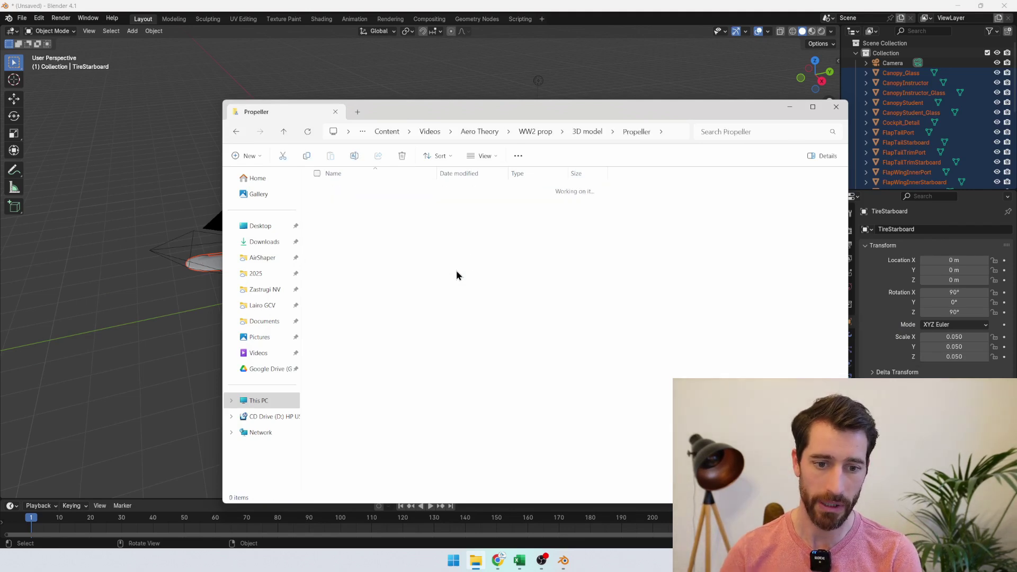
left_click(366, 367)
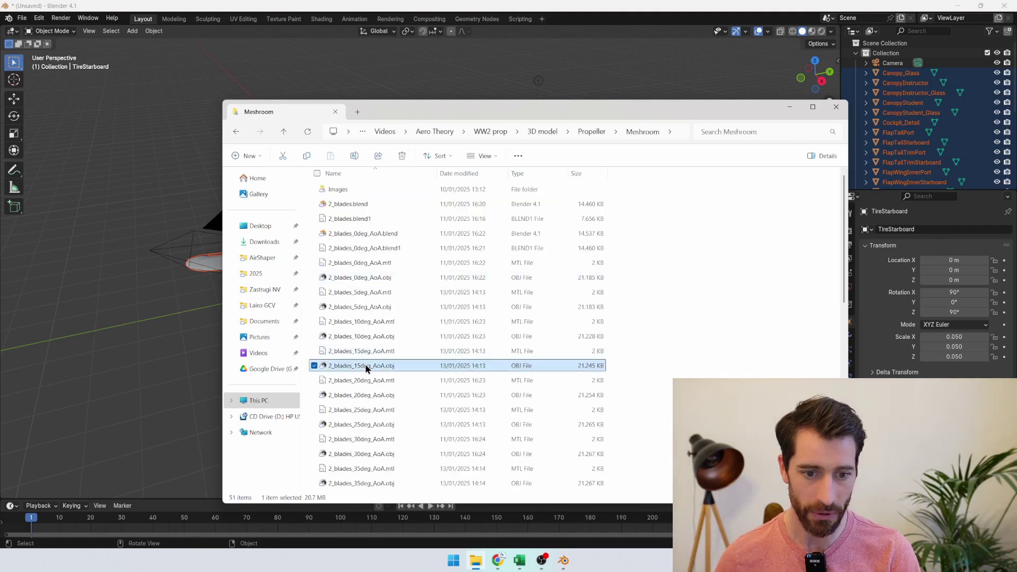
left_click_drag(153, 348, 154, 345)
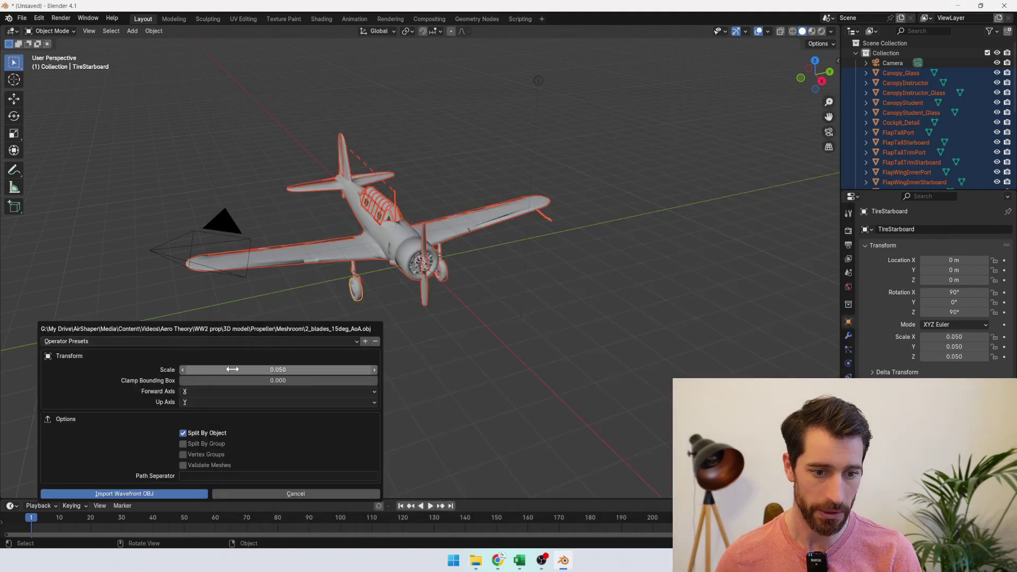
left_click(244, 370)
type("1")
key("Return")
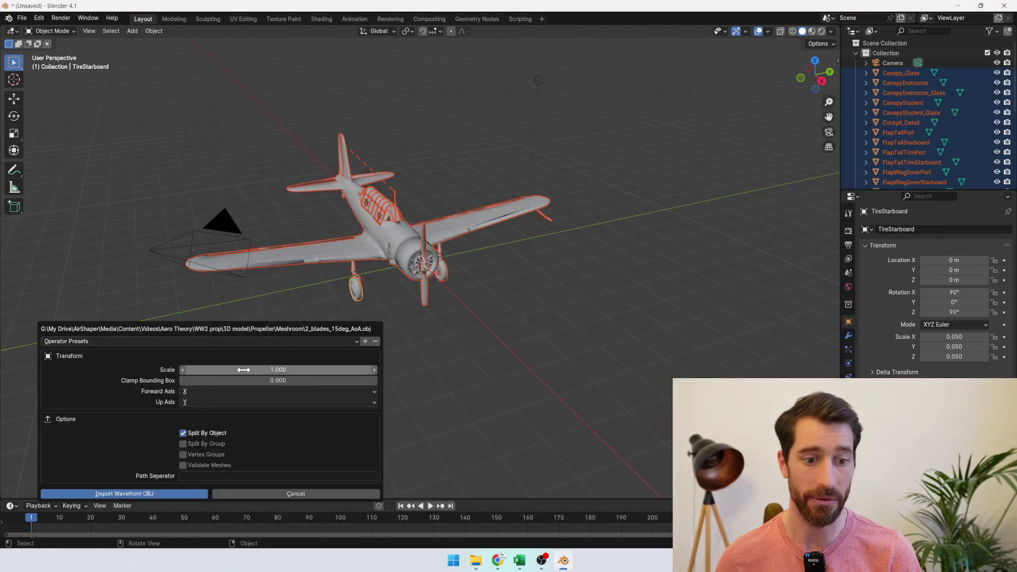
left_click(139, 495)
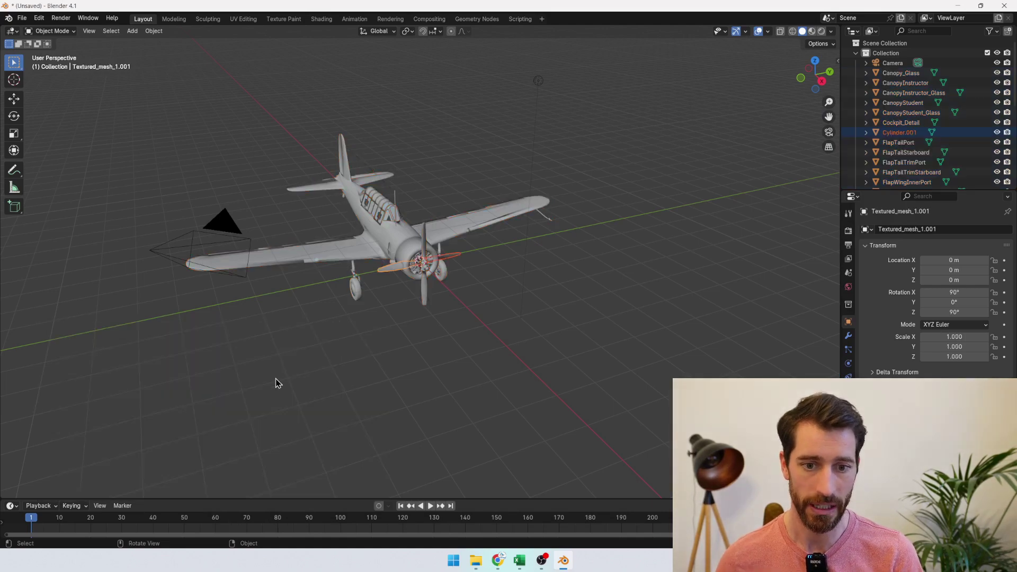
Switch to the top view and reset the propeller's X location to 0 m
middle_click_drag(419, 308, 451, 287)
left_click(816, 74)
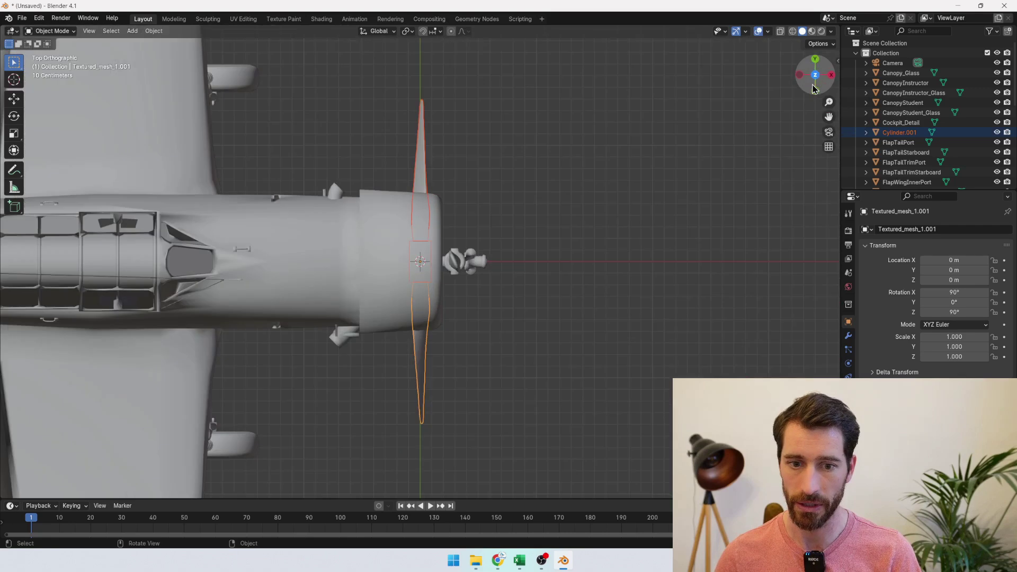
left_click_drag(954, 261, 959, 260)
left_click(954, 261)
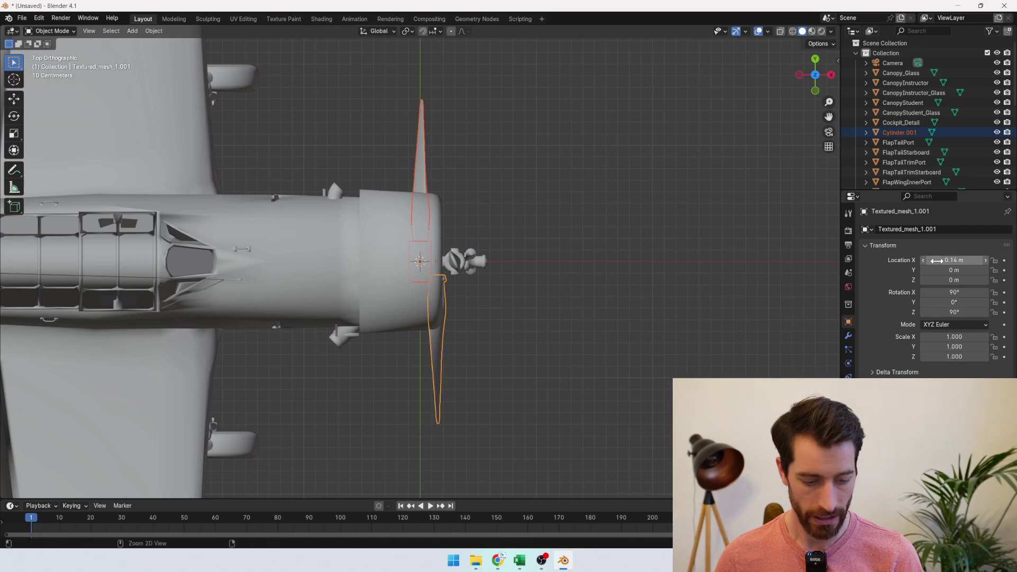
type("0")
key("Return")
Join Textured_mesh_1 and Textured_mesh_1.001 into one object and move it to about X 0.29 m
left_click(903, 132)
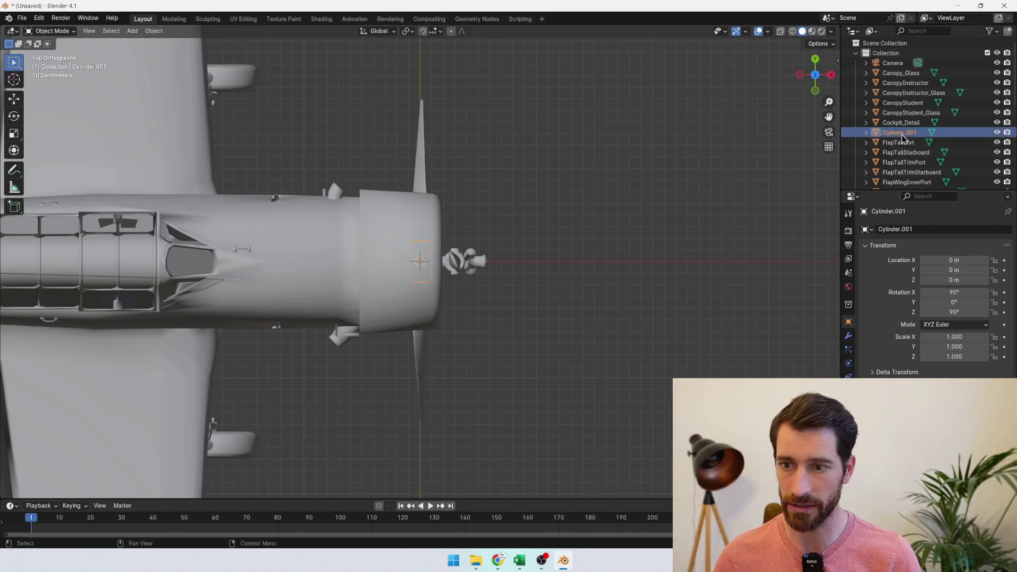
scroll(906, 143, "down", 6)
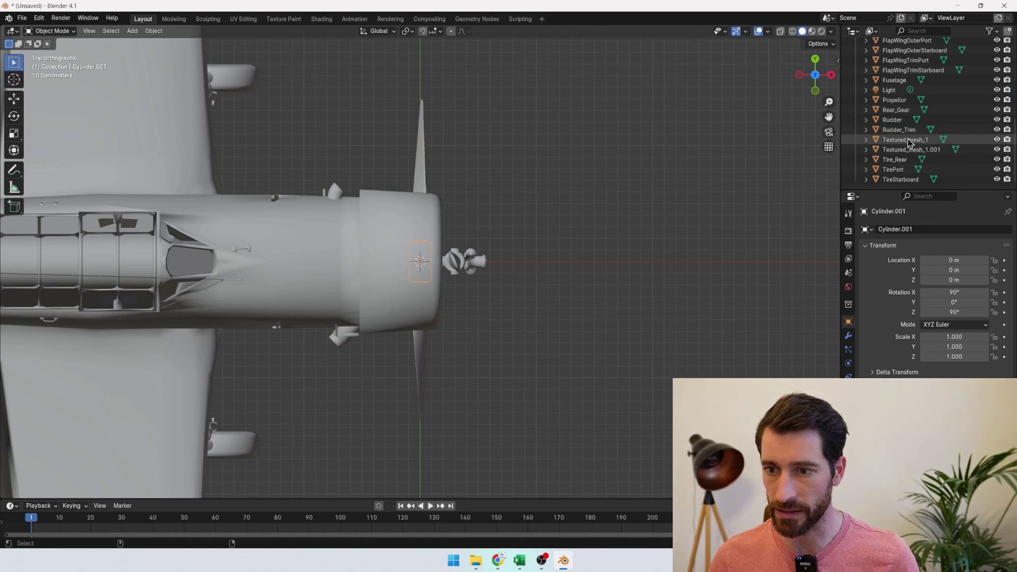
left_click(907, 139)
left_click(908, 150, "ctrl")
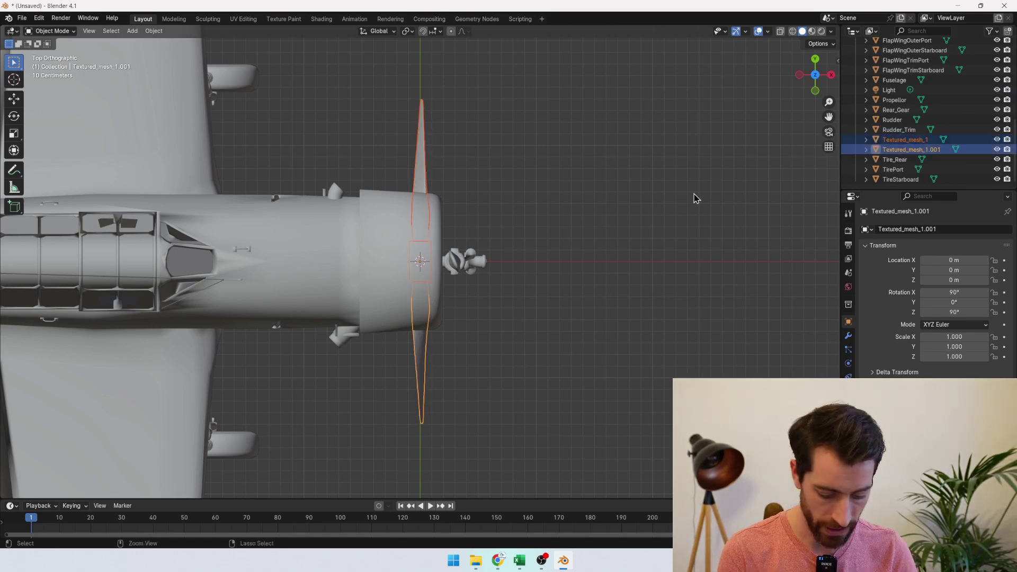
key("ctrl+j")
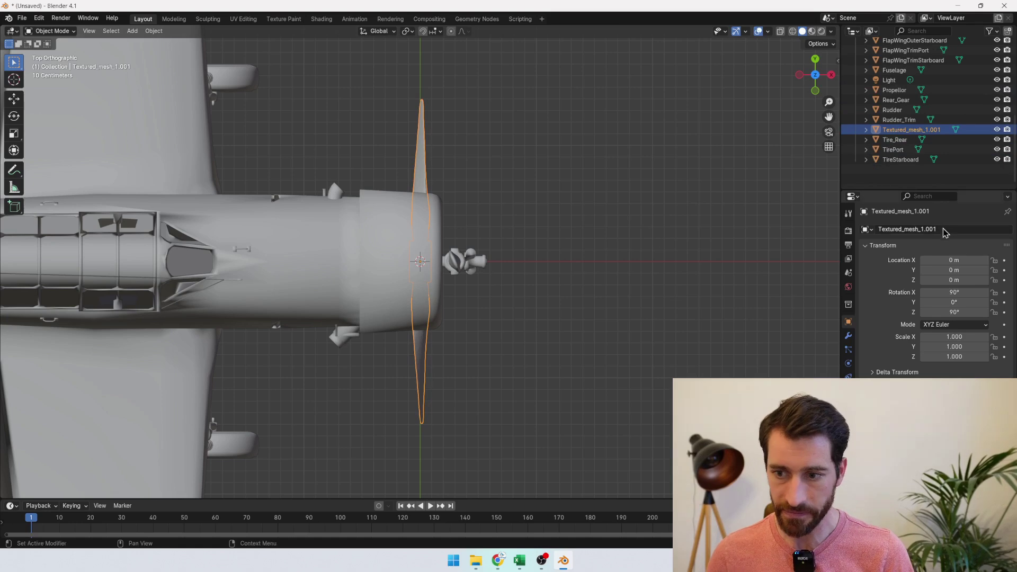
left_click_drag(947, 260, 979, 260)
Rotate the scanned propeller 90° about the global X axis so it stands upright
middle_click_drag(520, 302, 473, 250)
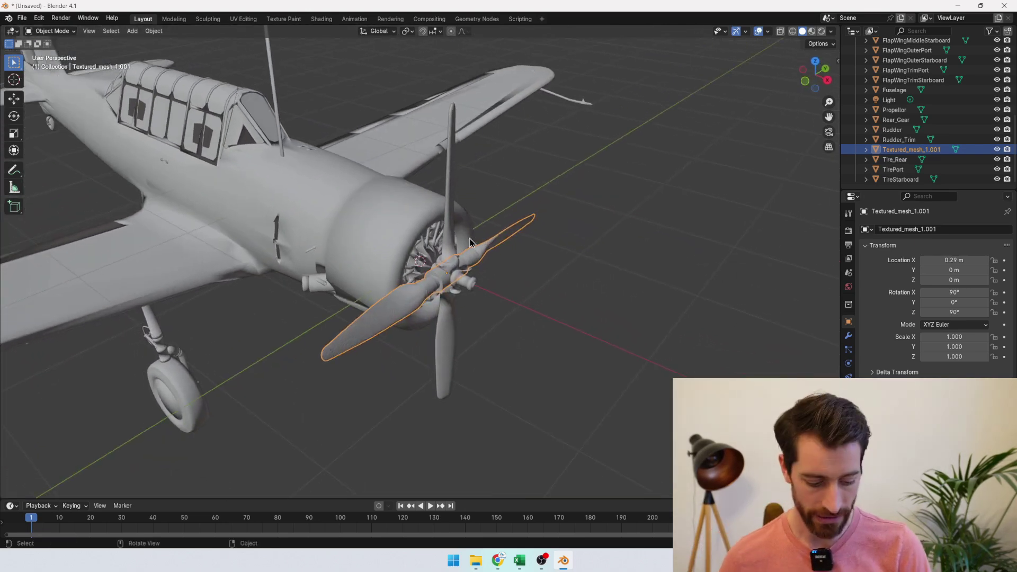
key("r")
left_click(459, 268)
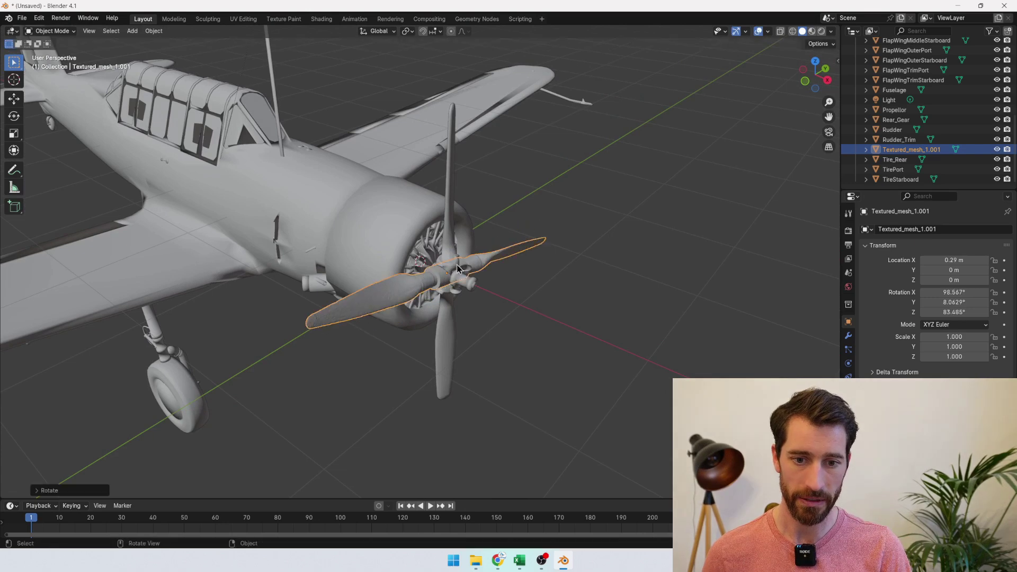
left_click(68, 489)
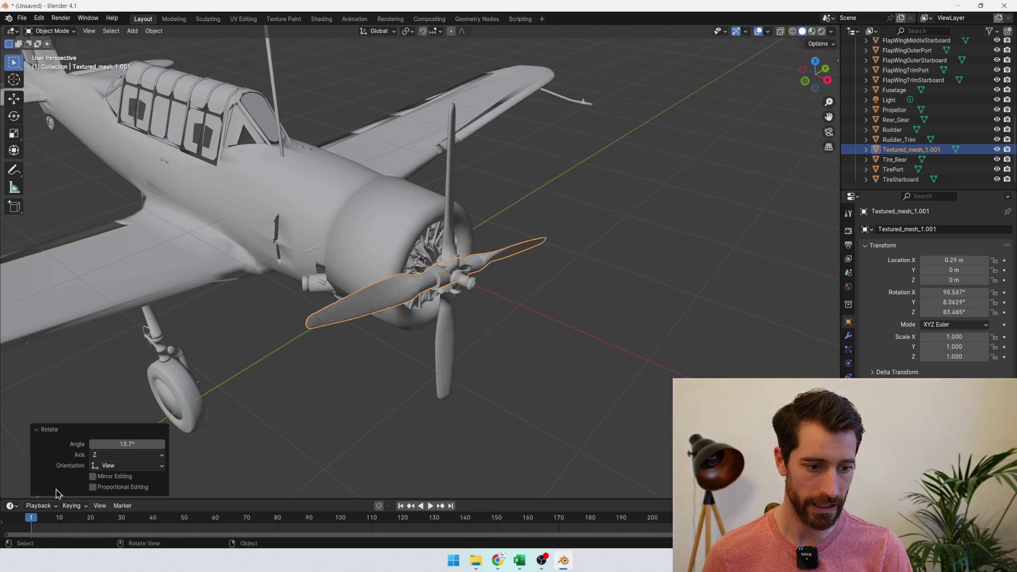
left_click(113, 456)
left_click(110, 468)
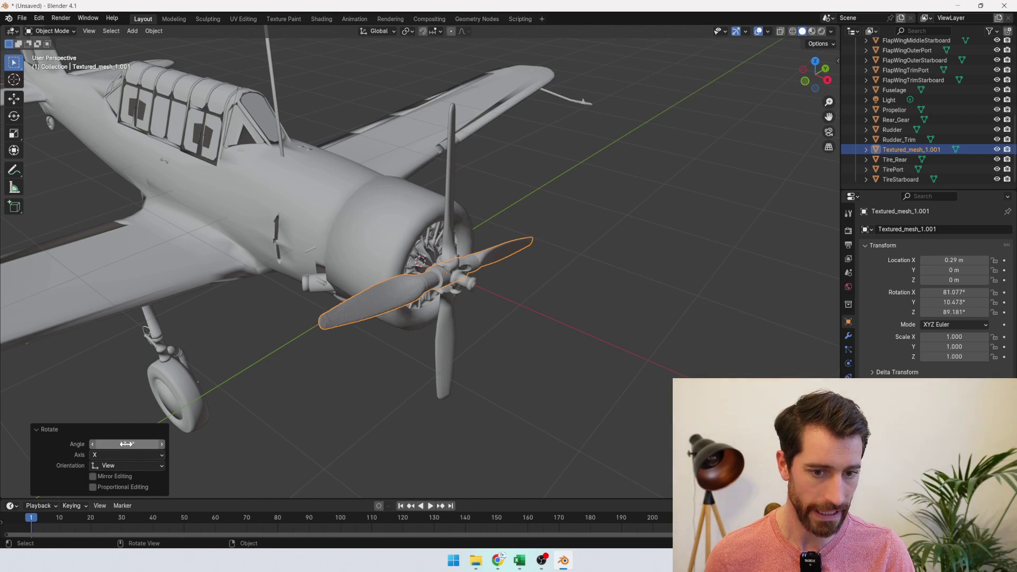
left_click(119, 456)
left_click(118, 467)
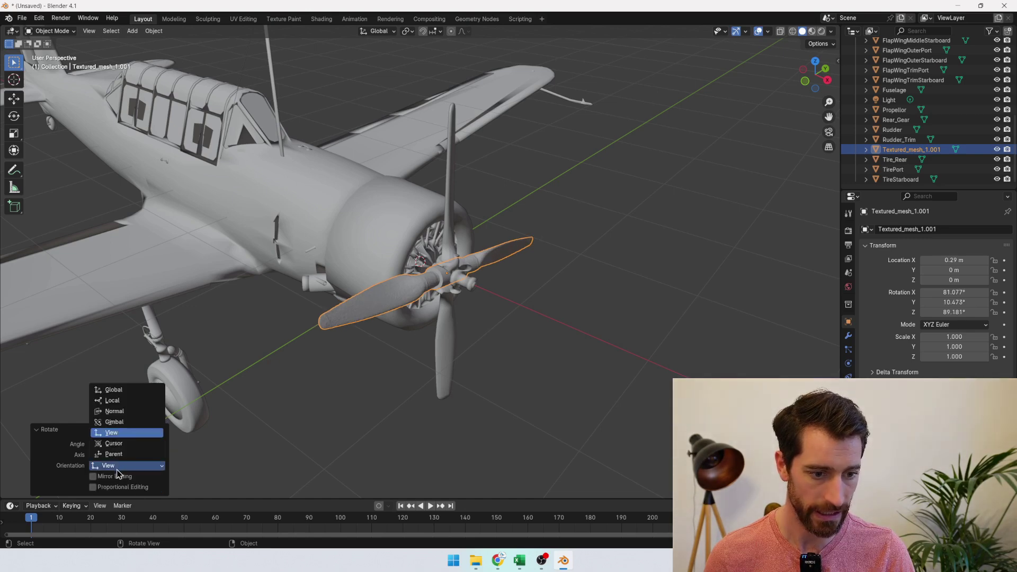
left_click(111, 392)
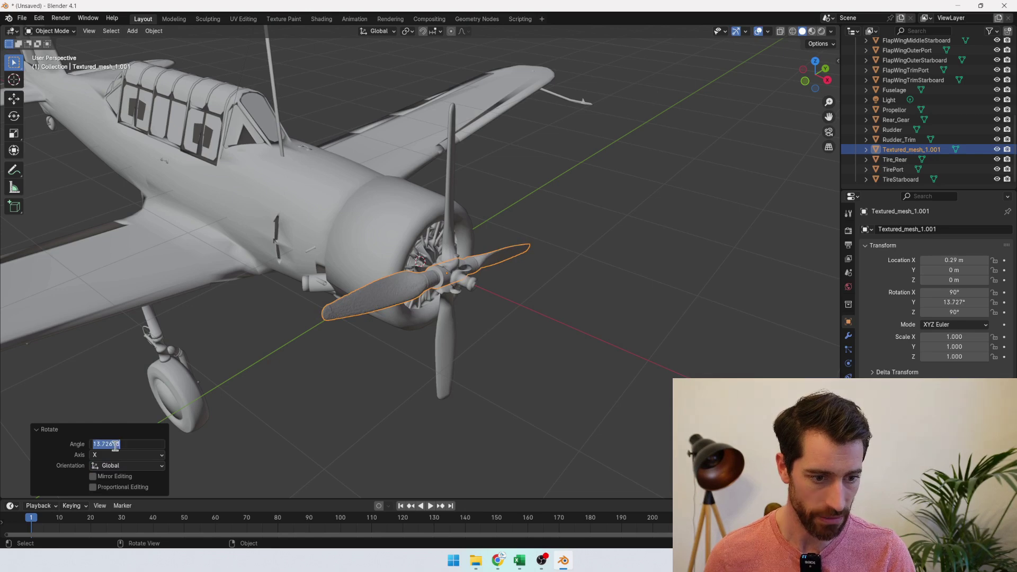
key("Return")
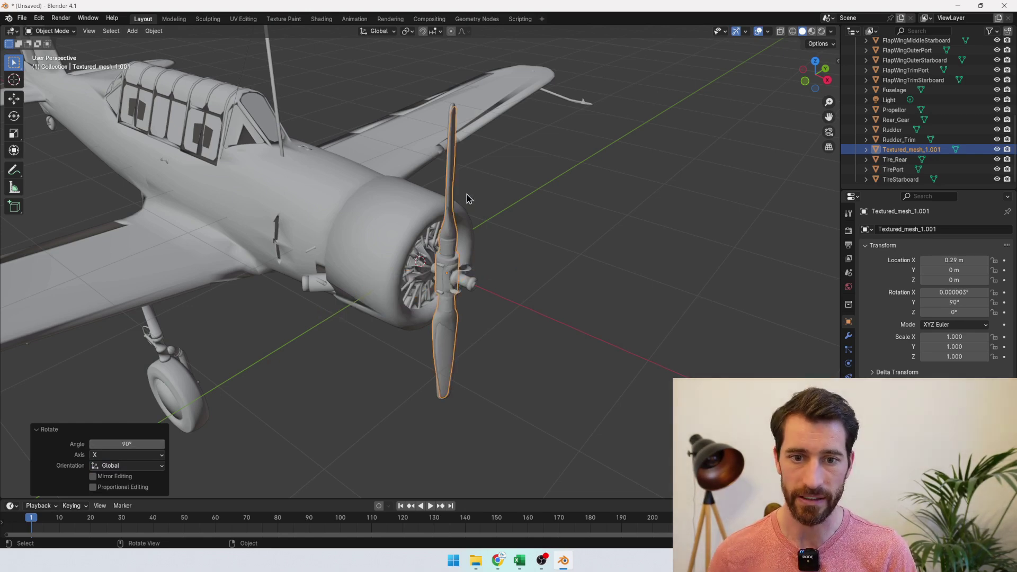
Delete the aircraft's original Propellor object, then bring up the BT-13 wingspan search results
middle_click_drag(467, 199, 502, 149)
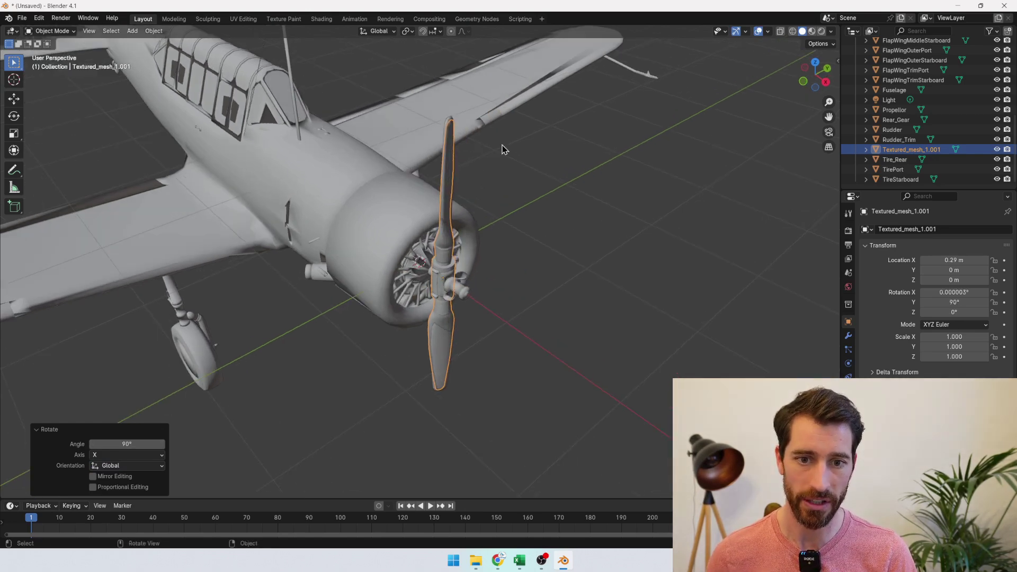
left_click(450, 124)
key("Delete")
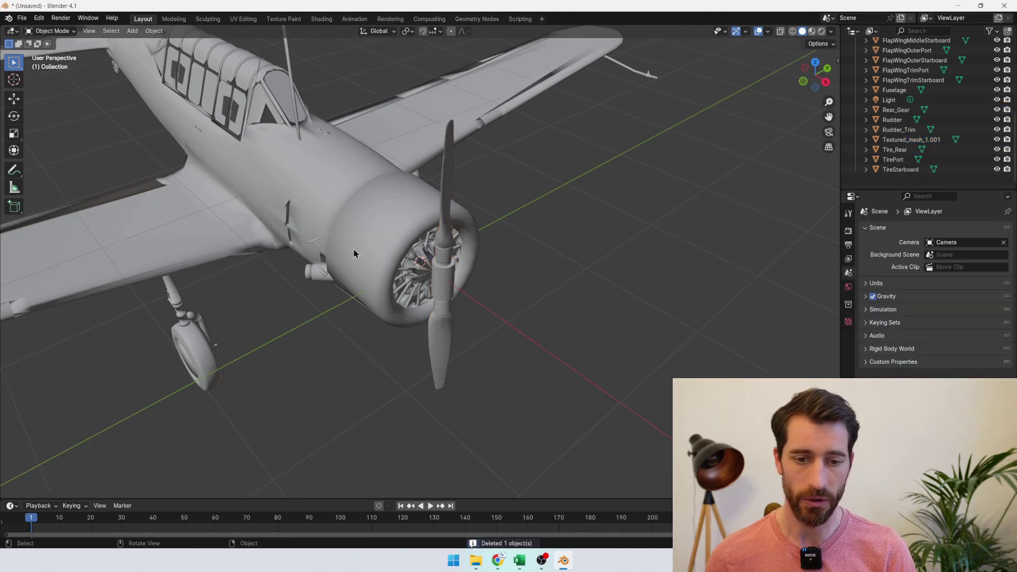
scroll(386, 228, "down", 5)
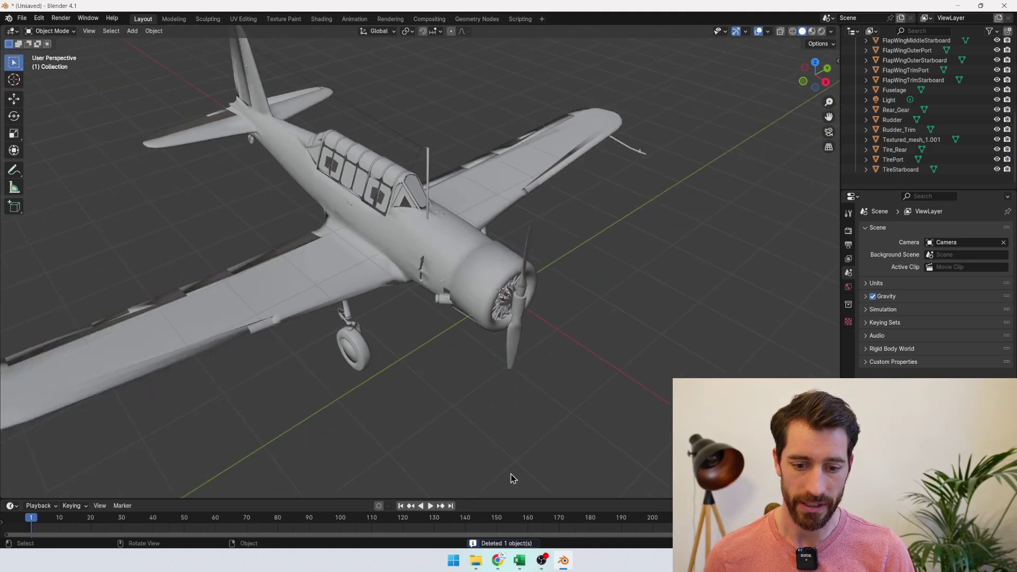
left_click(501, 561)
key("ctrl+Tab")
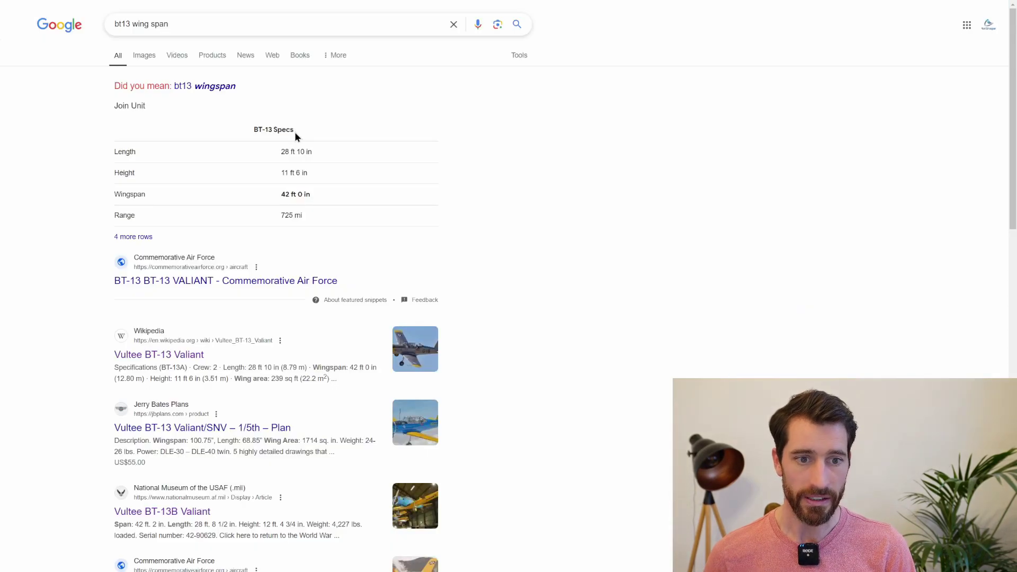
In AirShaper's Simulation Setup viewer, orbit the airplane from high behind to a more front-facing angle
key("ctrl+Tab")
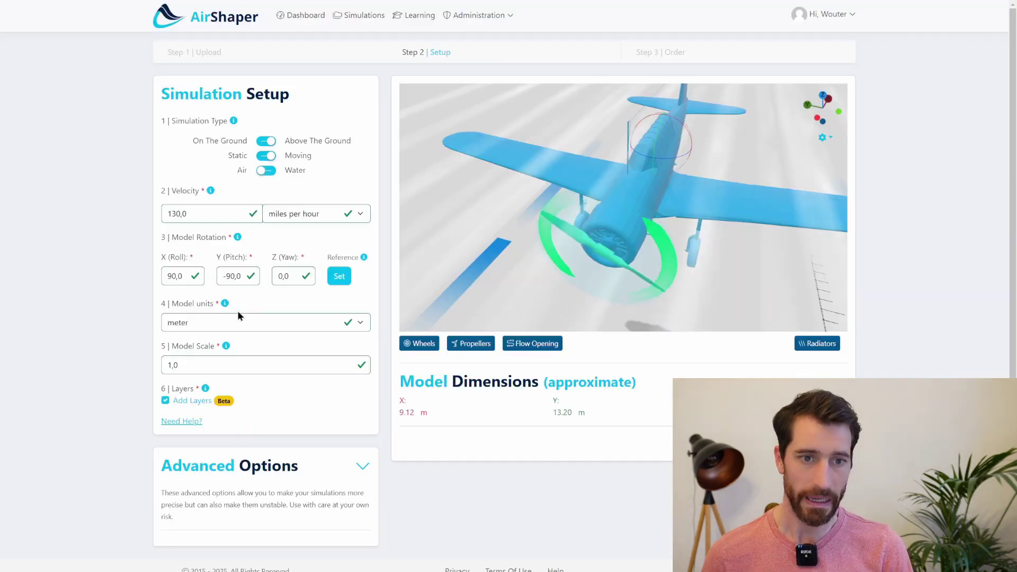
left_click_drag(438, 263, 445, 227)
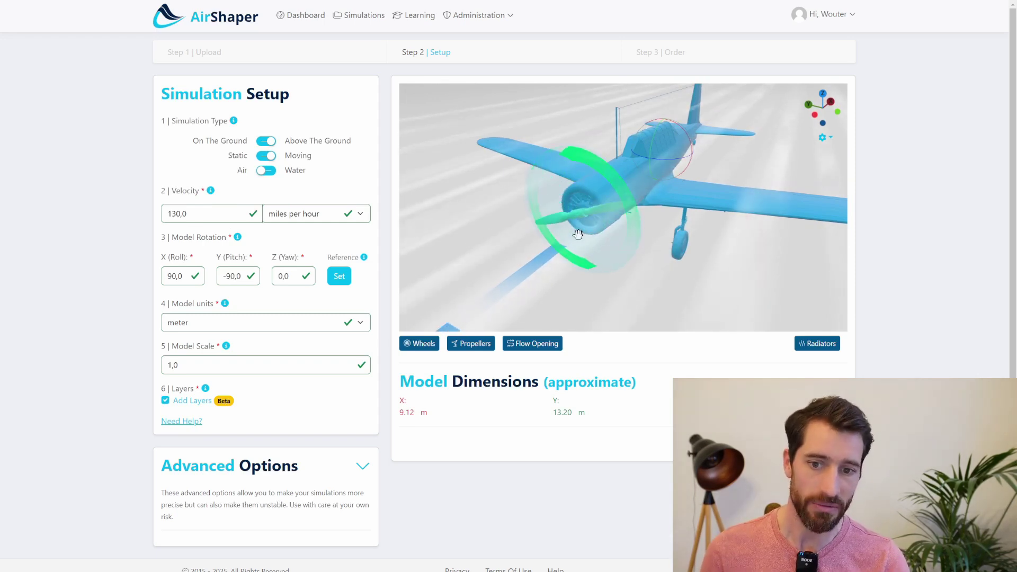
scroll(587, 241, "down", 5)
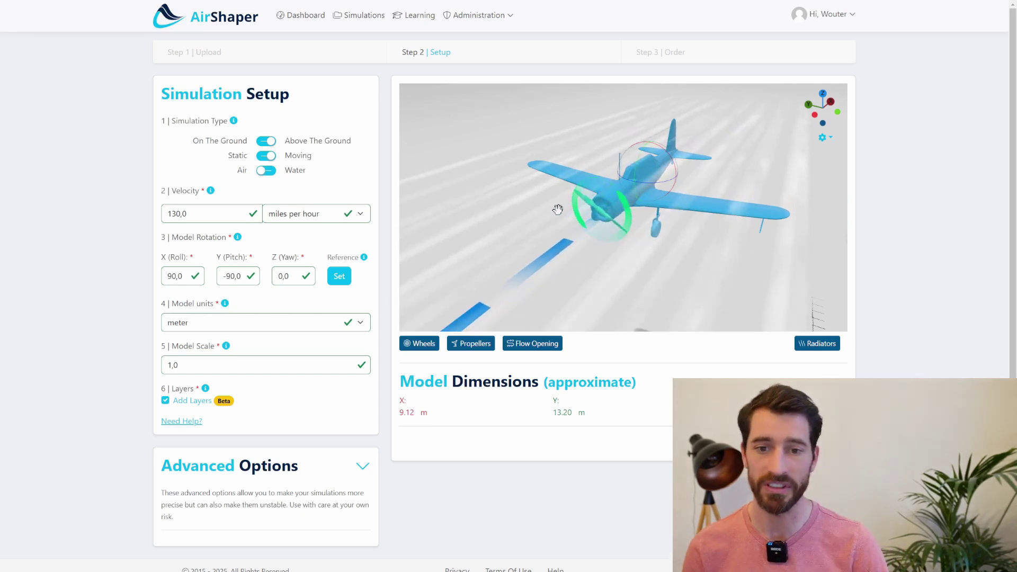
scroll(537, 220, "up", 3)
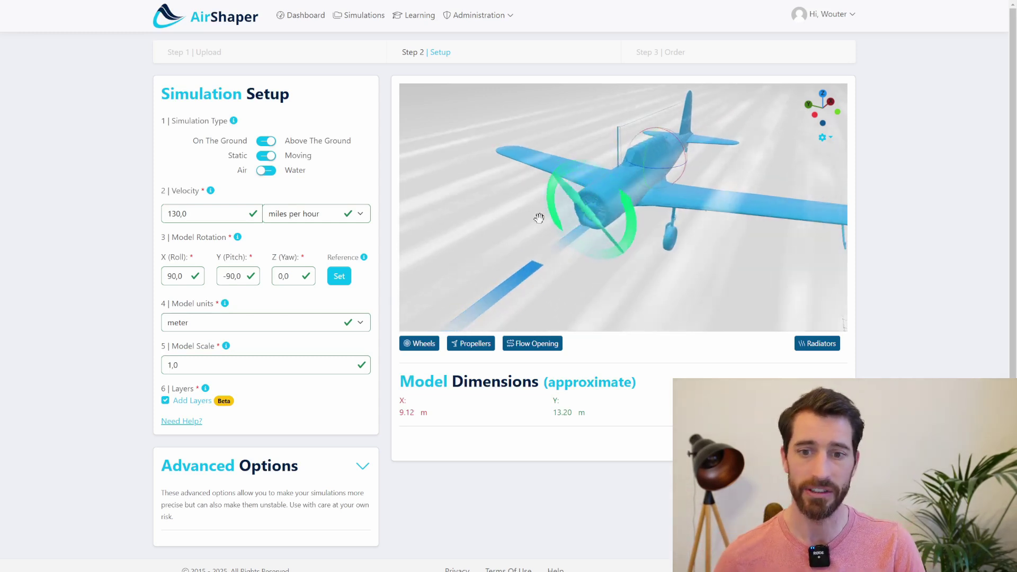
left_click_drag(470, 208, 484, 205)
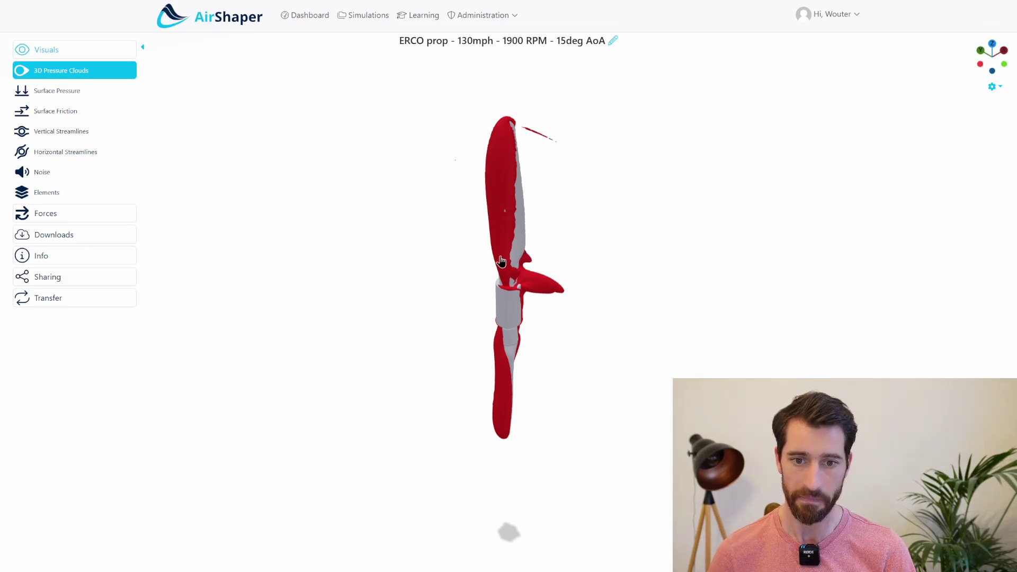
Show the propeller's surface pressure map and orbit around its faces and the aircraft's nose
left_click(64, 90)
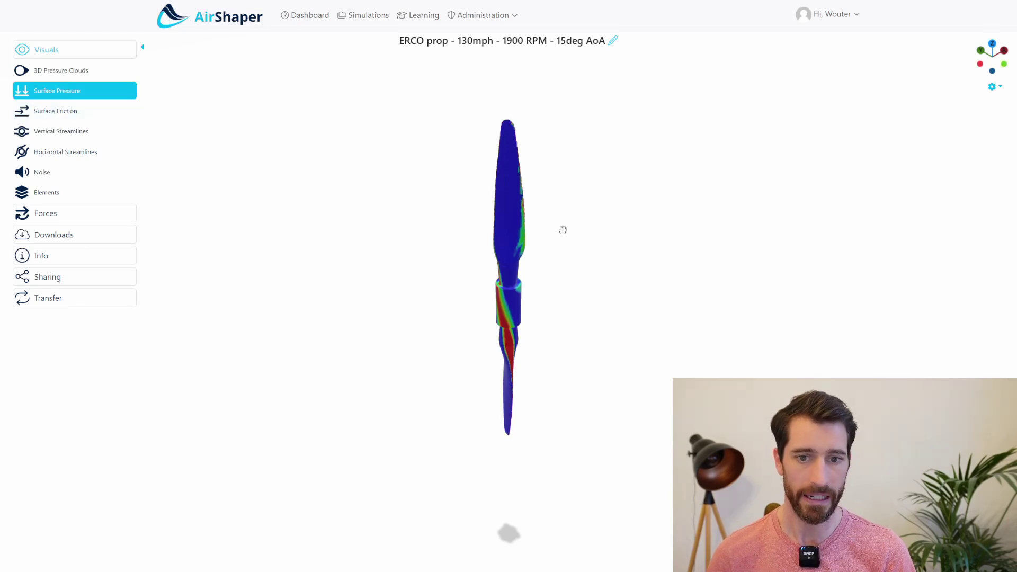
left_click_drag(563, 229, 692, 259)
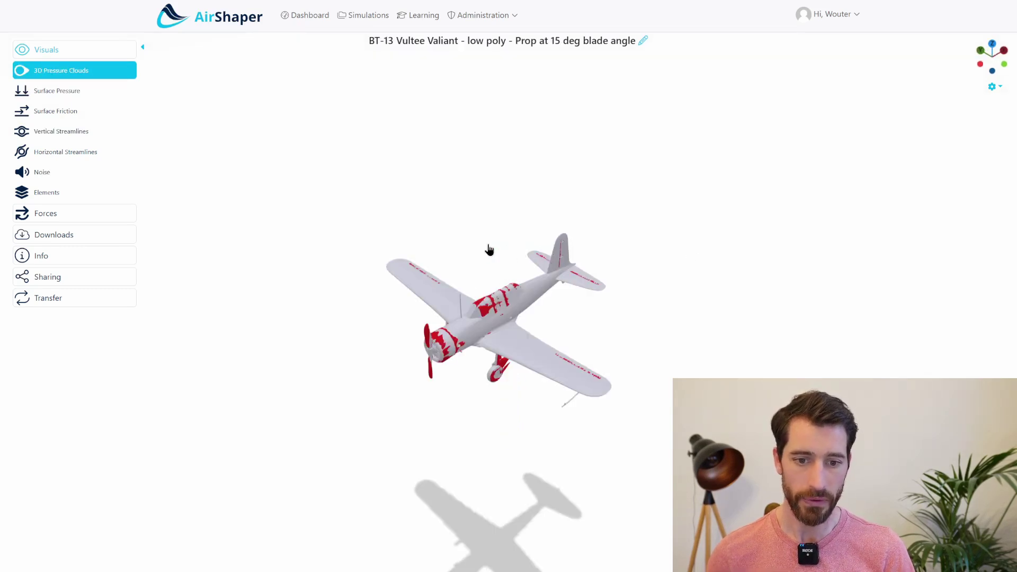
scroll(458, 349, "up", 5)
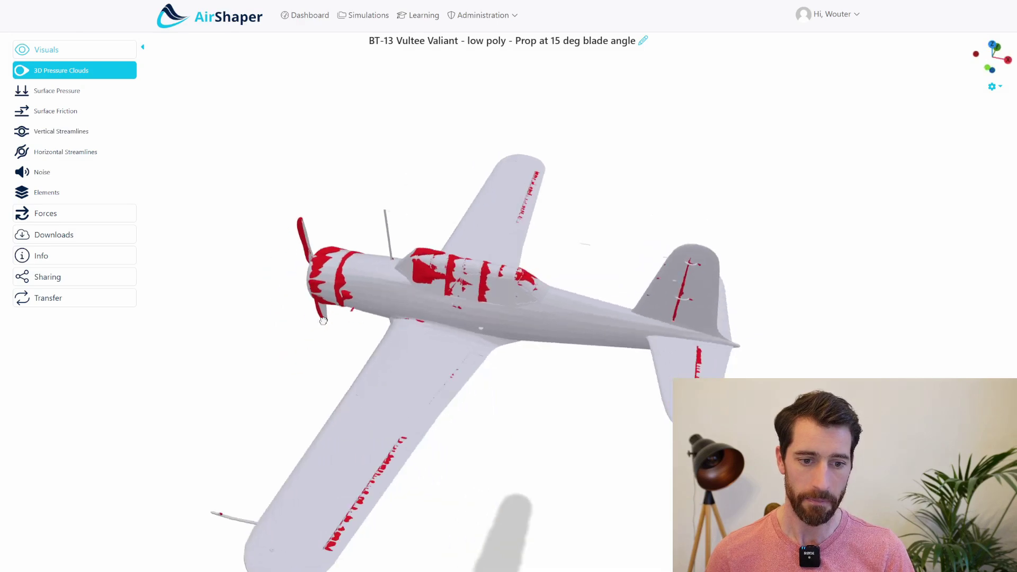
left_click_drag(323, 321, 354, 249)
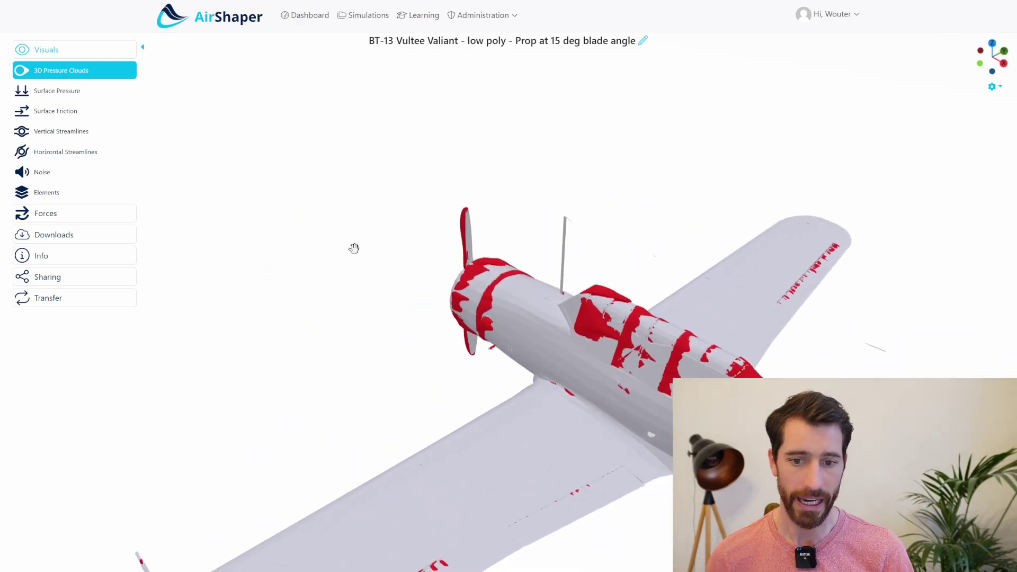
Inspect the aircraft's surface pressure, then return to 3D Pressure Clouds and orbit to side and front three-quarter views
left_click(72, 94)
left_click_drag(420, 258, 439, 276)
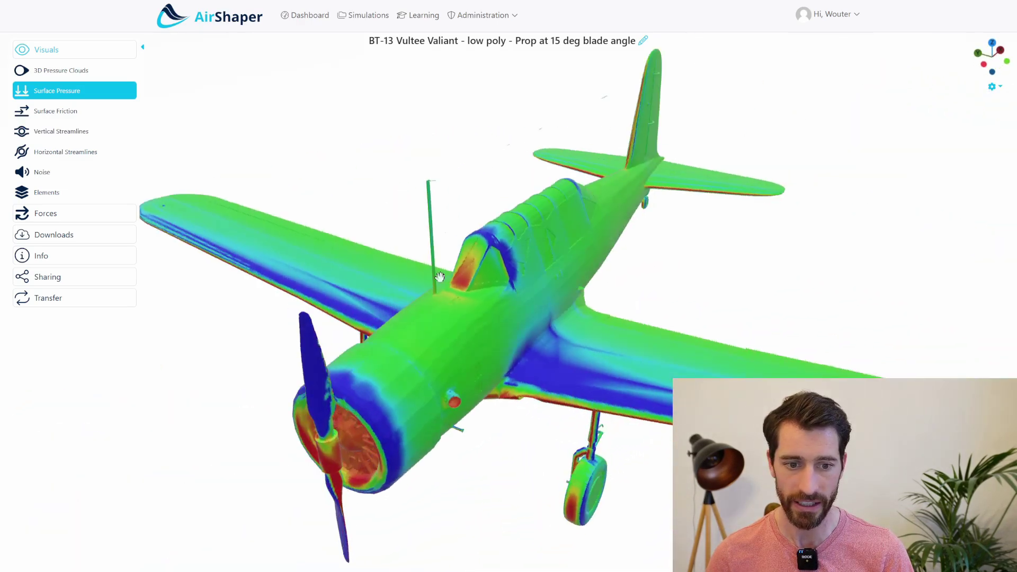
left_click(79, 71)
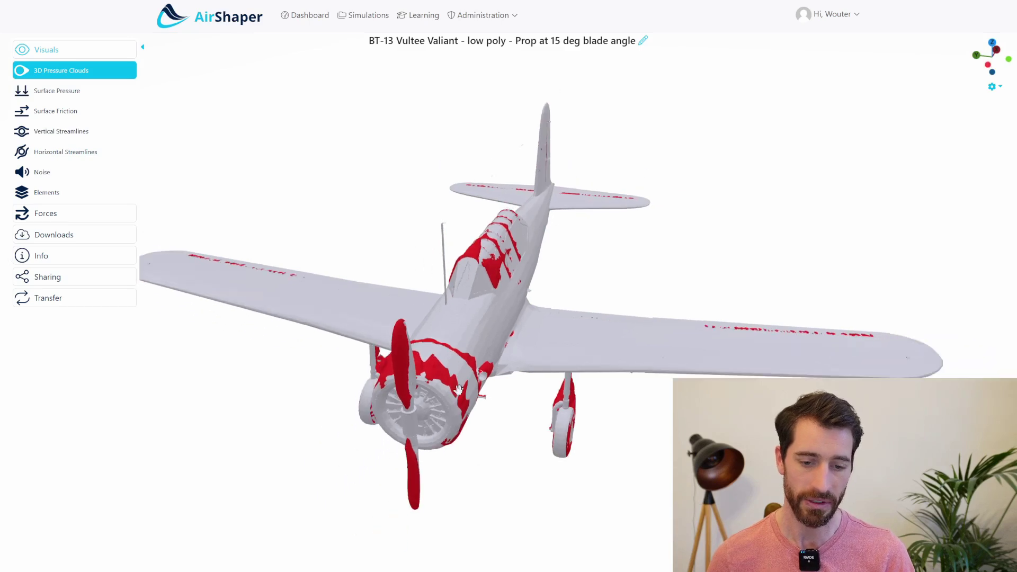
left_click_drag(459, 389, 406, 354)
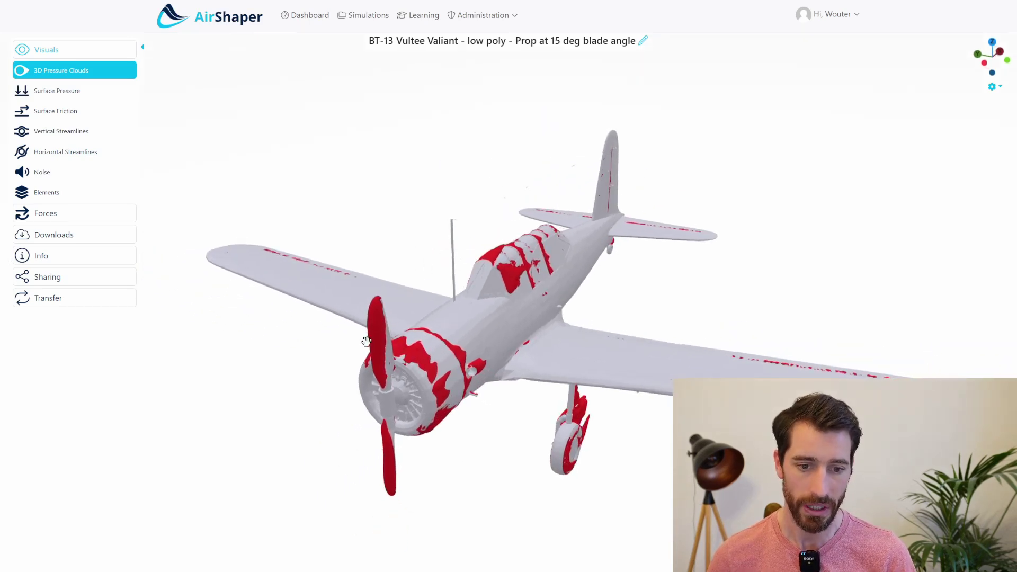
scroll(364, 342, "up", 3)
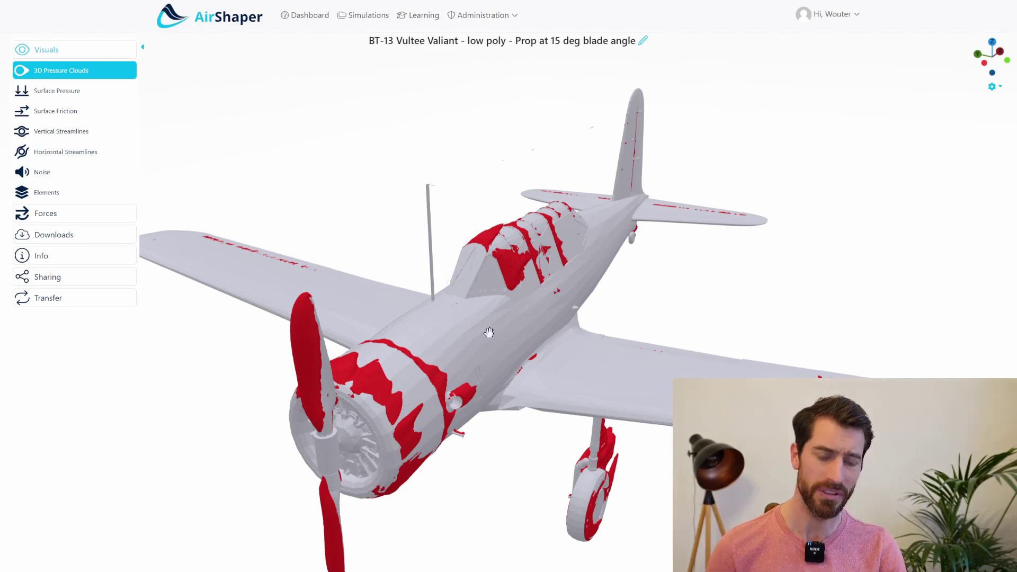
scroll(482, 349, "down", 2)
scroll(474, 334, "up", 3)
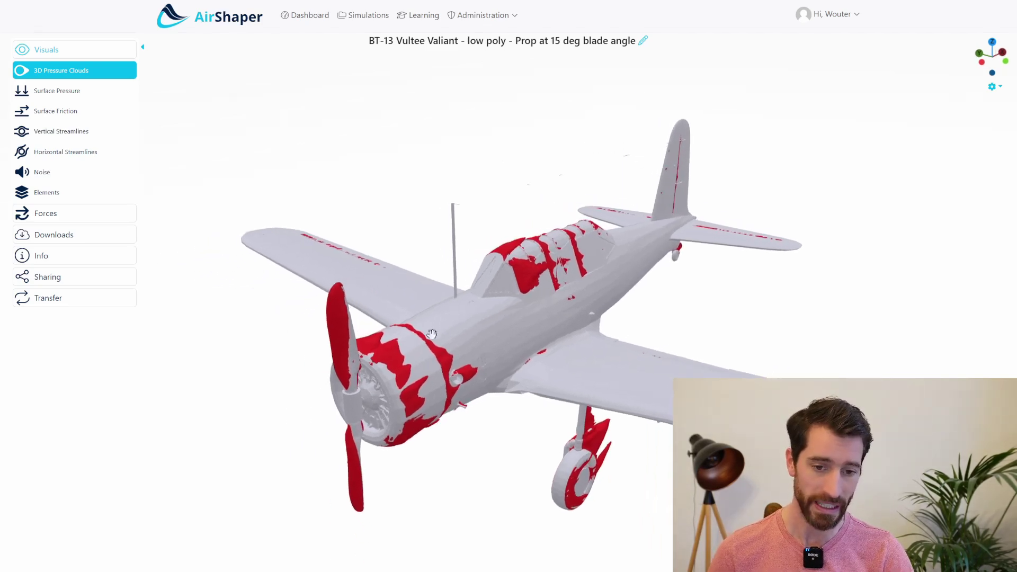
left_click_drag(482, 354, 408, 307)
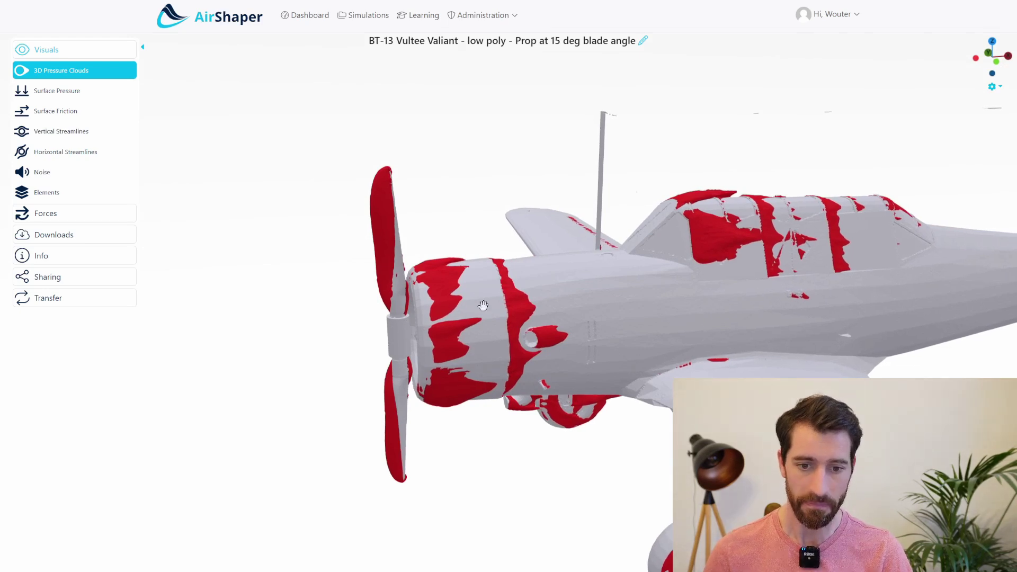
left_click_drag(447, 310, 635, 367)
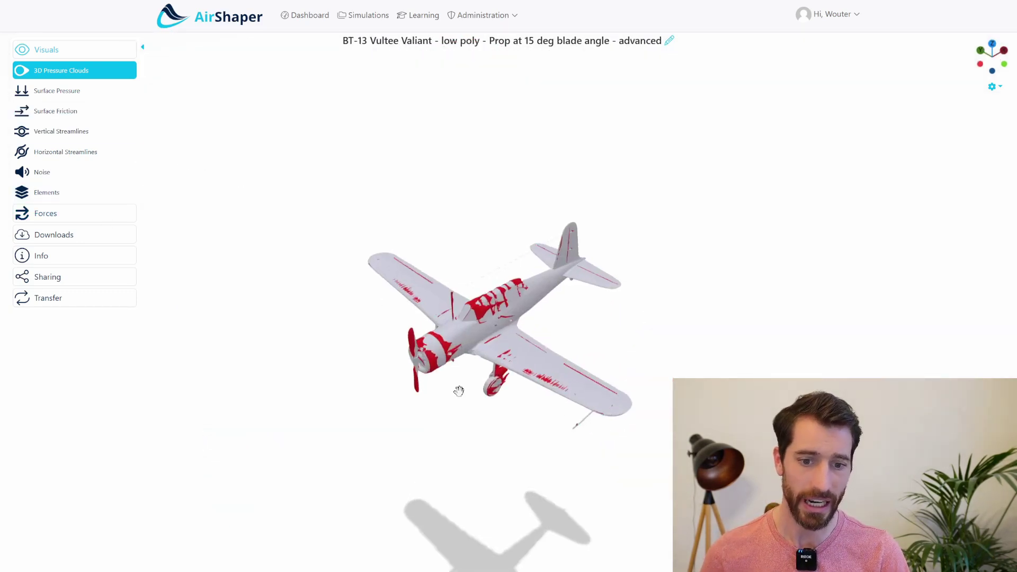
Orbit the aircraft's pressure clouds around the fuselage, wing and landing gear
scroll(459, 391, "up", 5)
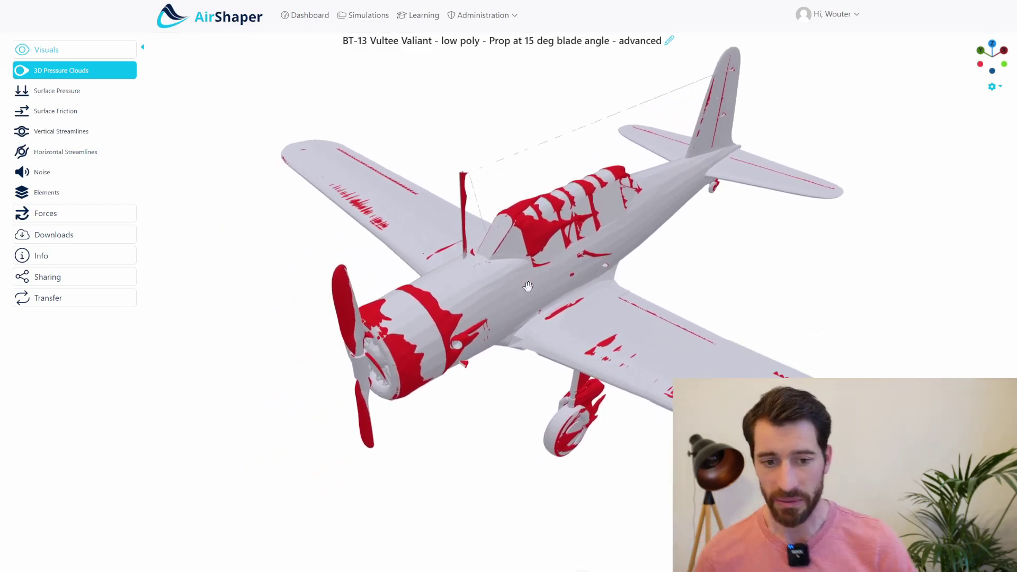
scroll(337, 311, "up", 1)
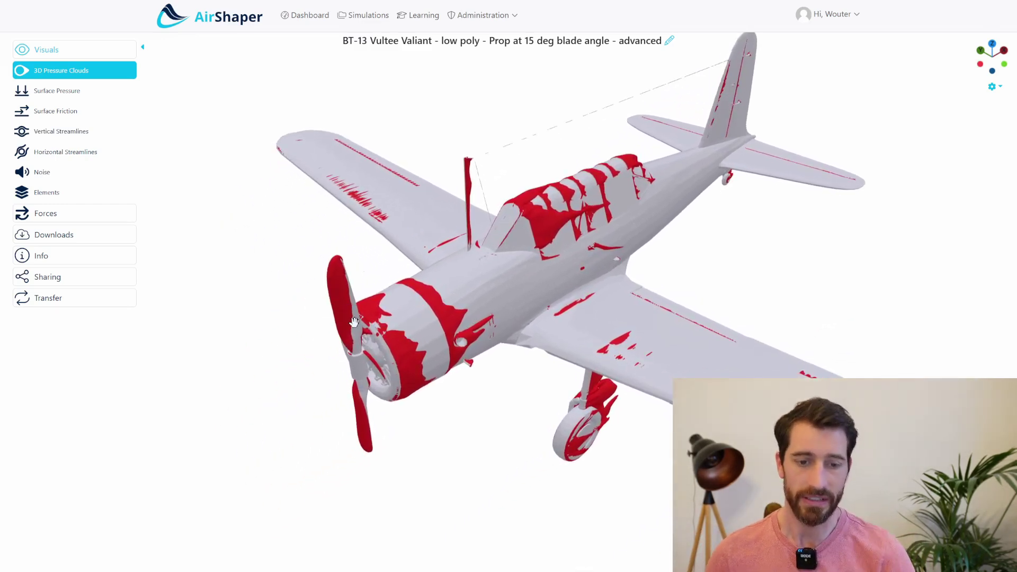
left_click_drag(443, 343, 483, 324)
scroll(498, 296, "up", 3)
left_click_drag(518, 272, 566, 195)
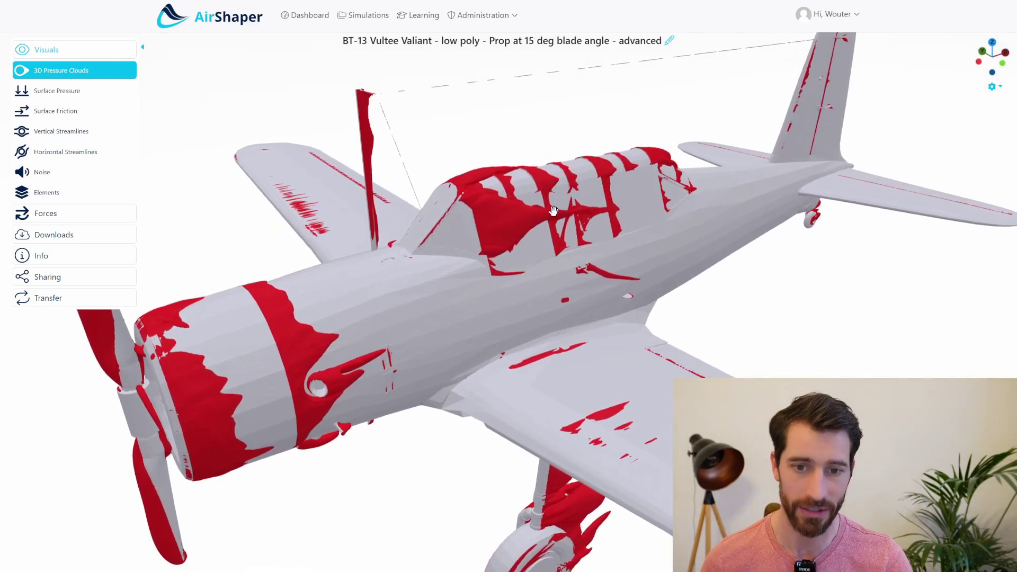
left_click_drag(437, 197, 430, 142)
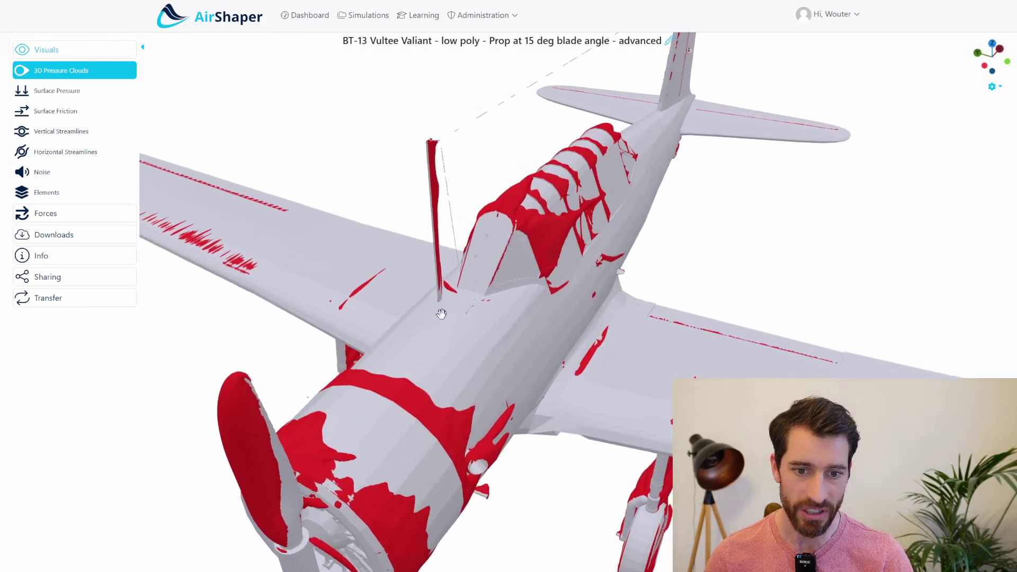
left_click_drag(408, 291, 752, 402)
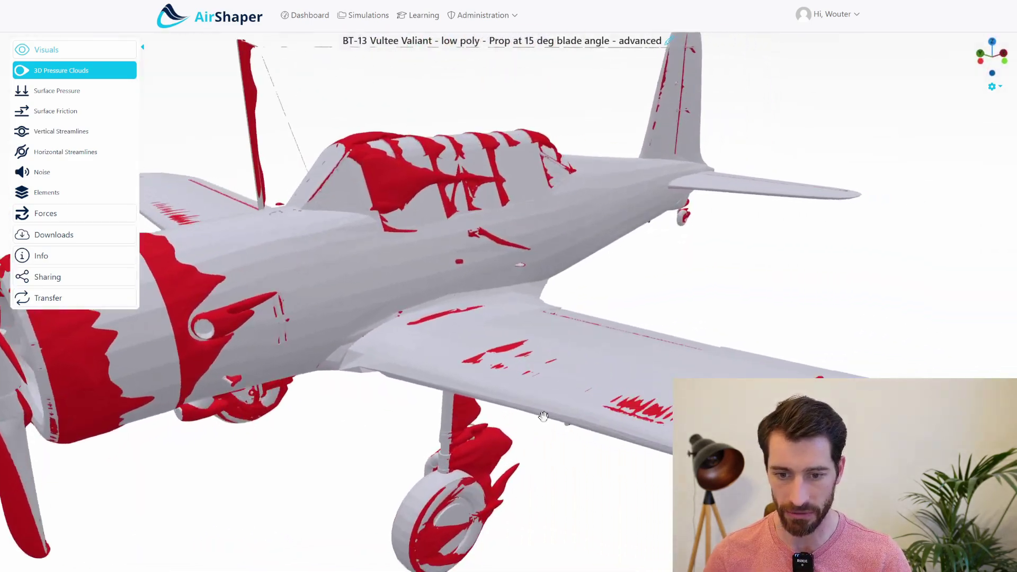
scroll(481, 405, "up", 3)
right_click_drag(486, 466, 463, 367)
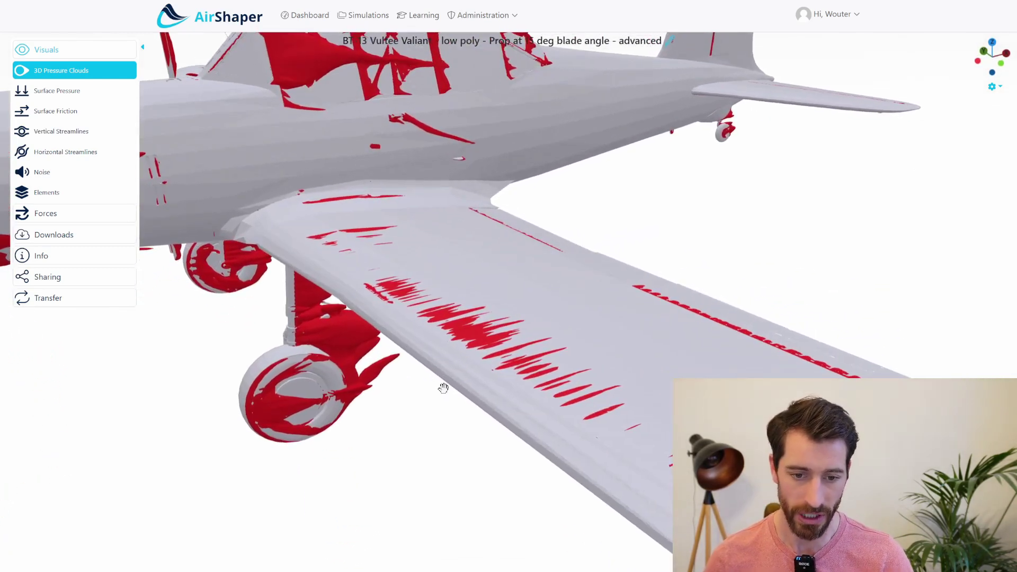
left_click_drag(431, 341, 457, 348)
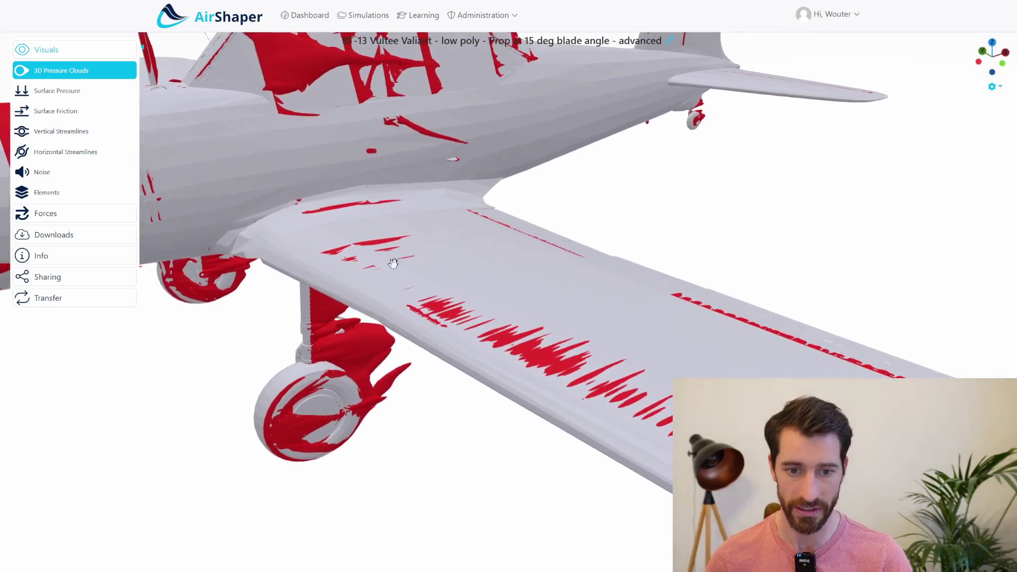
left_click_drag(620, 382, 457, 420)
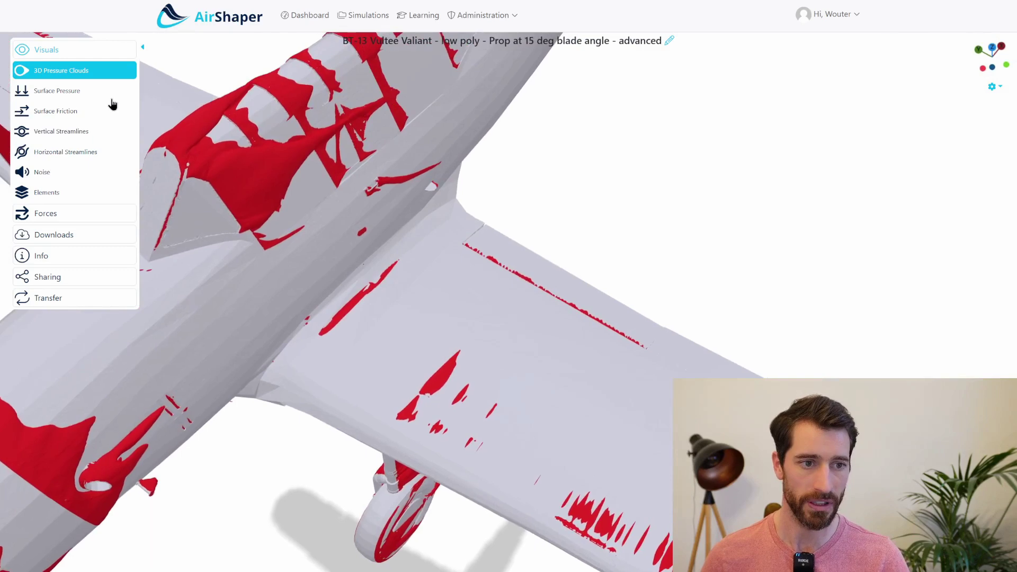
View the plane's surface pressure from the side, return to 3D Pressure Clouds, then switch to Excel
left_click(106, 91)
scroll(345, 264, "down", 5)
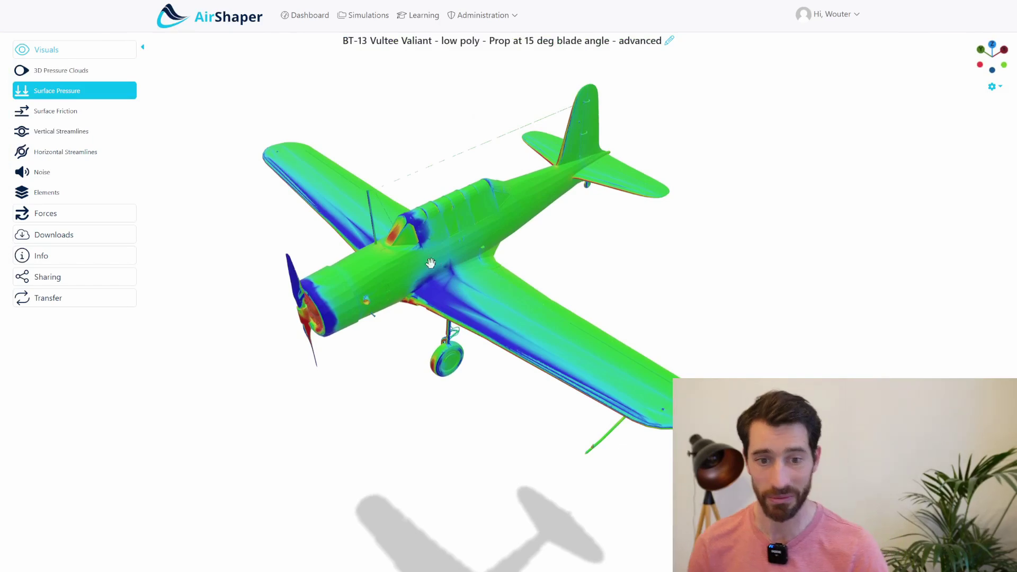
left_click_drag(454, 309, 423, 272)
left_click(93, 73)
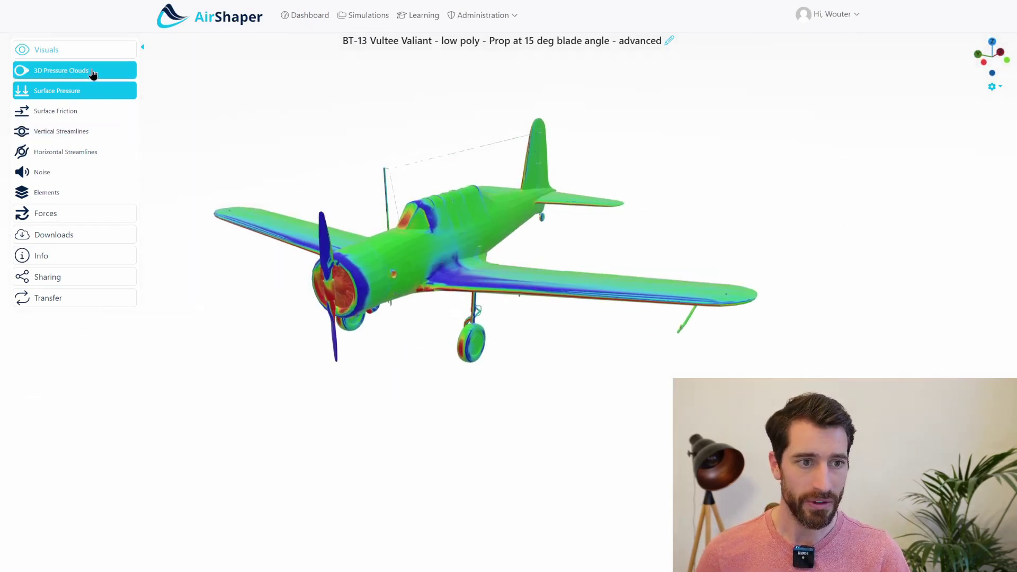
scroll(413, 296, "up", 3)
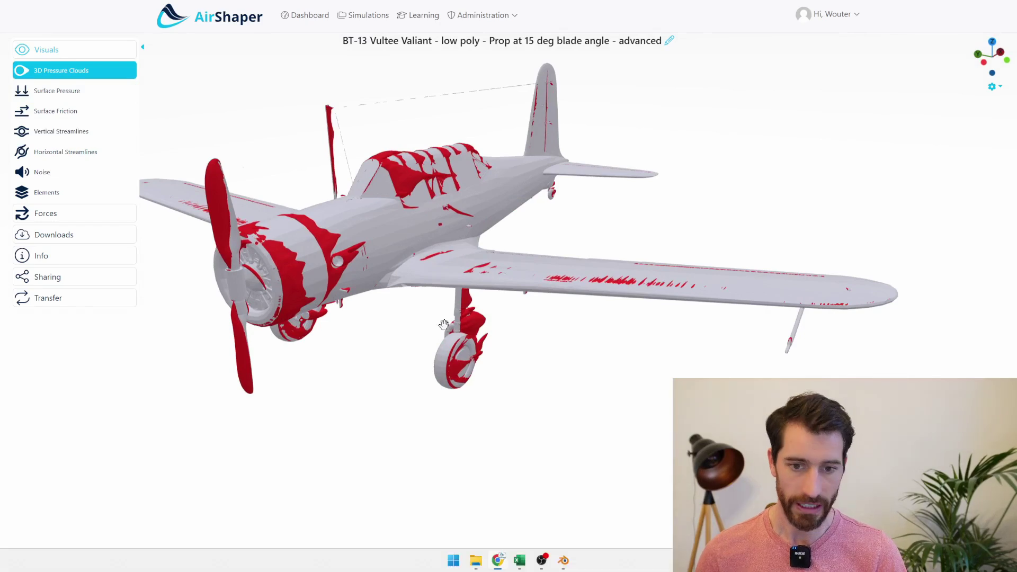
key("alt+Tab")
key("alt+Tab")
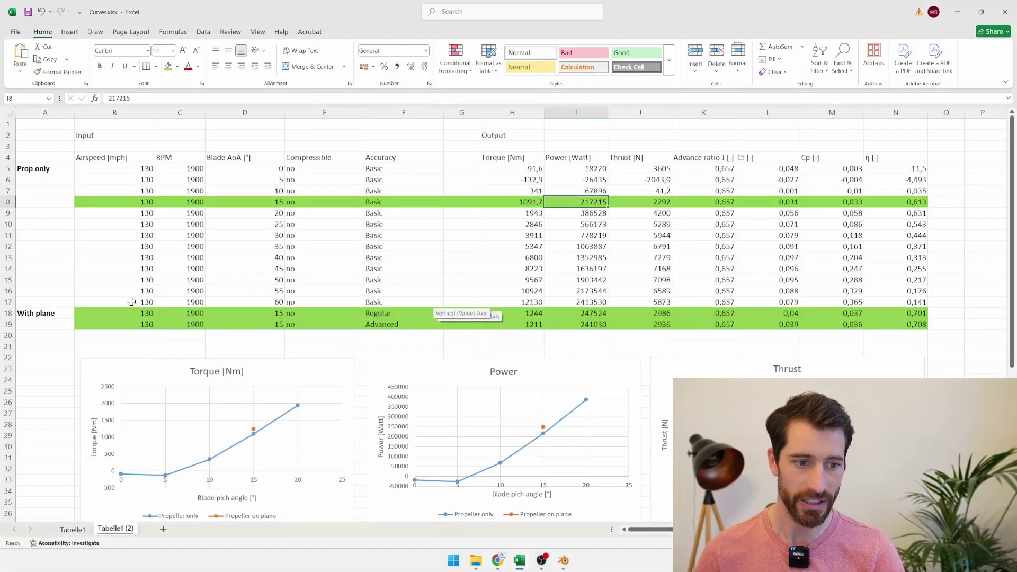
Select the two With plane rows and compare the Regular, Basic and Advanced accuracy runs
left_click_drag(123, 313, 886, 323)
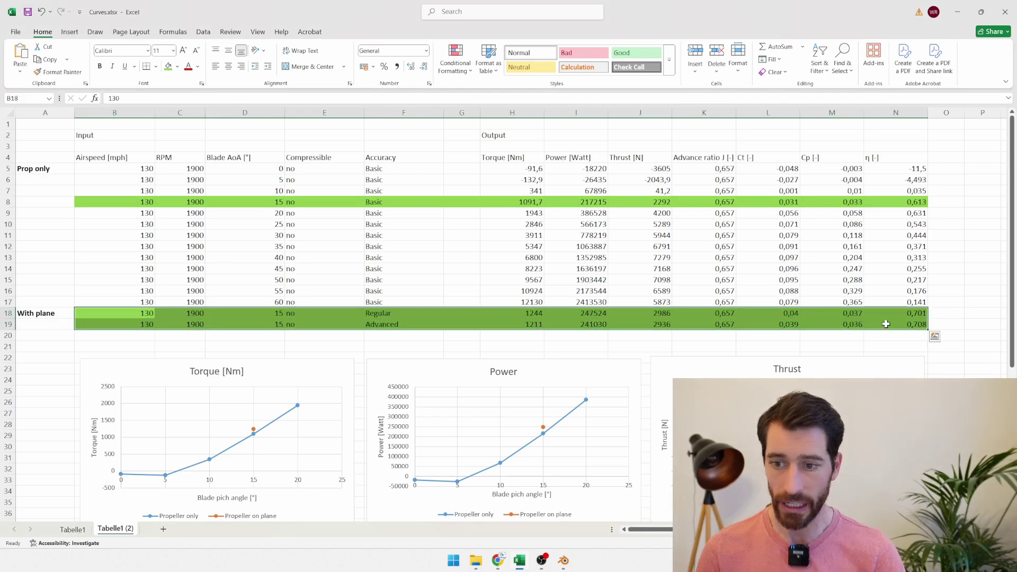
left_click(391, 311)
left_click(397, 202)
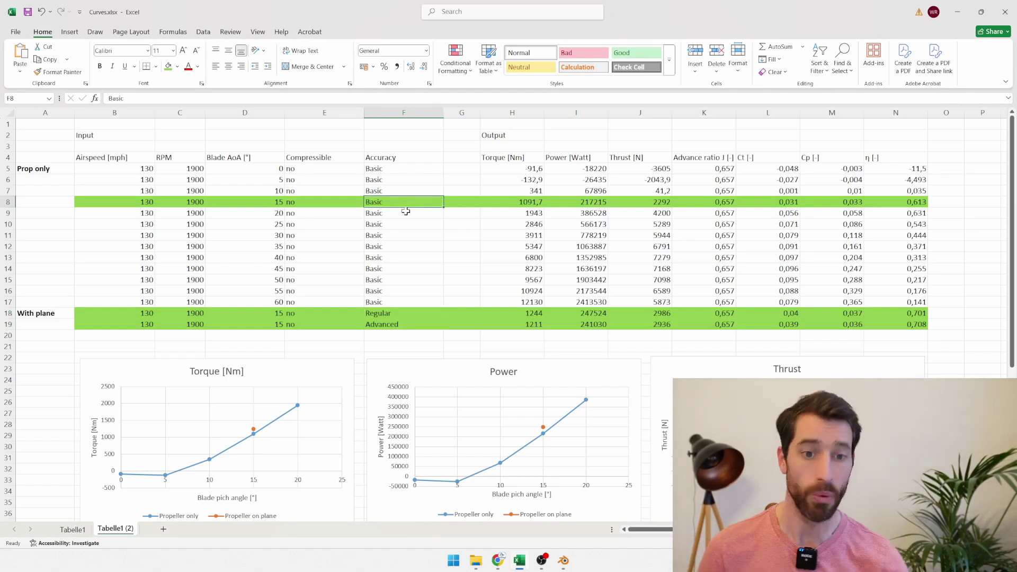
left_click(401, 313)
left_click(398, 324)
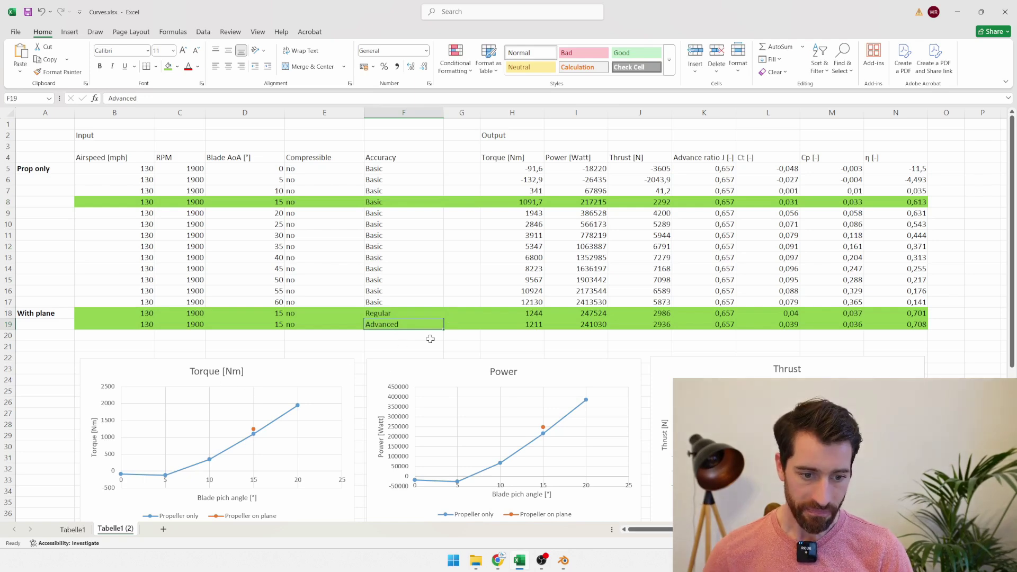
Select the With plane torque values, then the Regular run's torque 1244, power and thrust, and check the orange chart point
left_click_drag(509, 311, 520, 322)
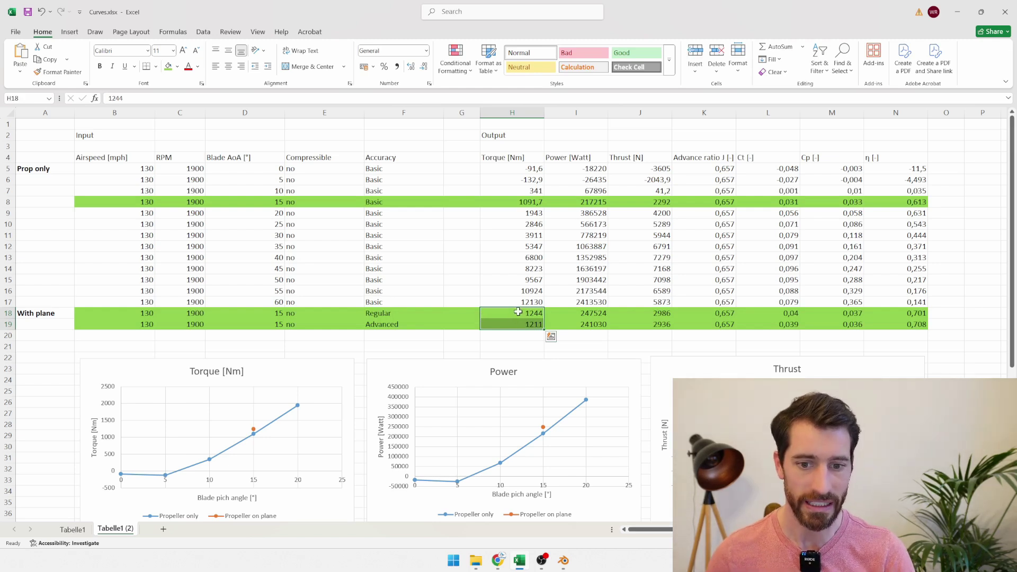
left_click_drag(518, 312, 524, 324)
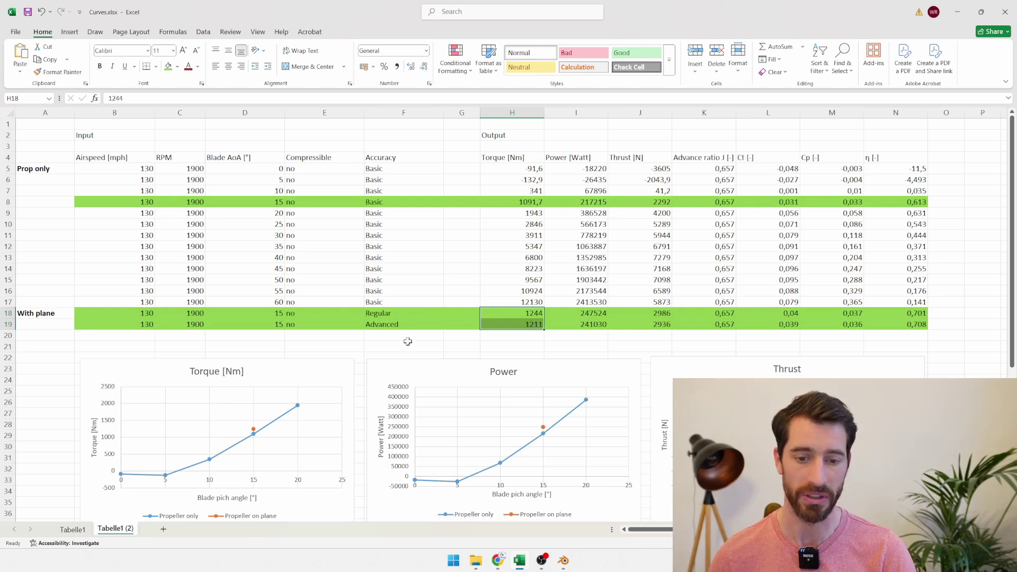
left_click(523, 317)
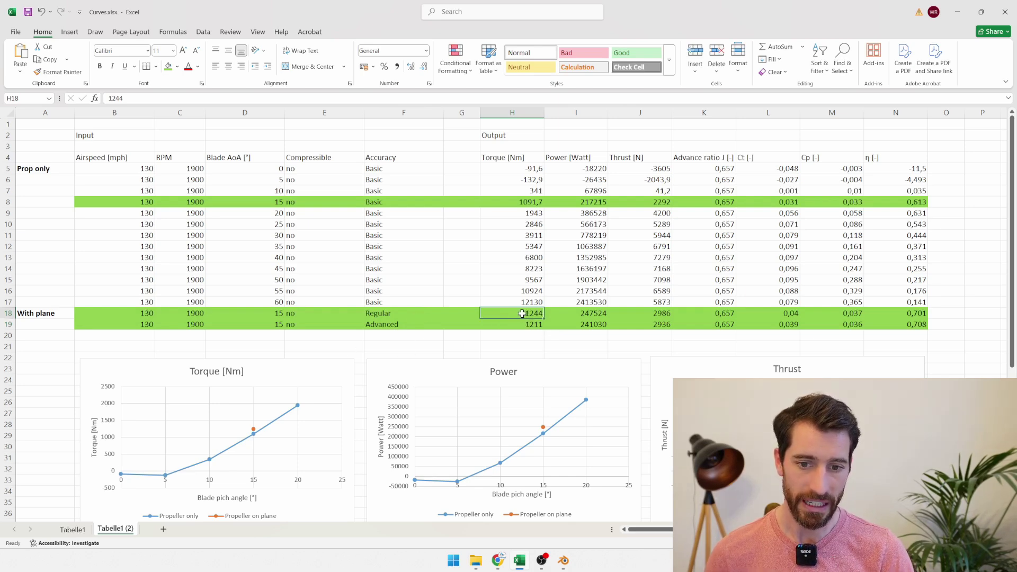
left_click_drag(523, 314, 662, 312)
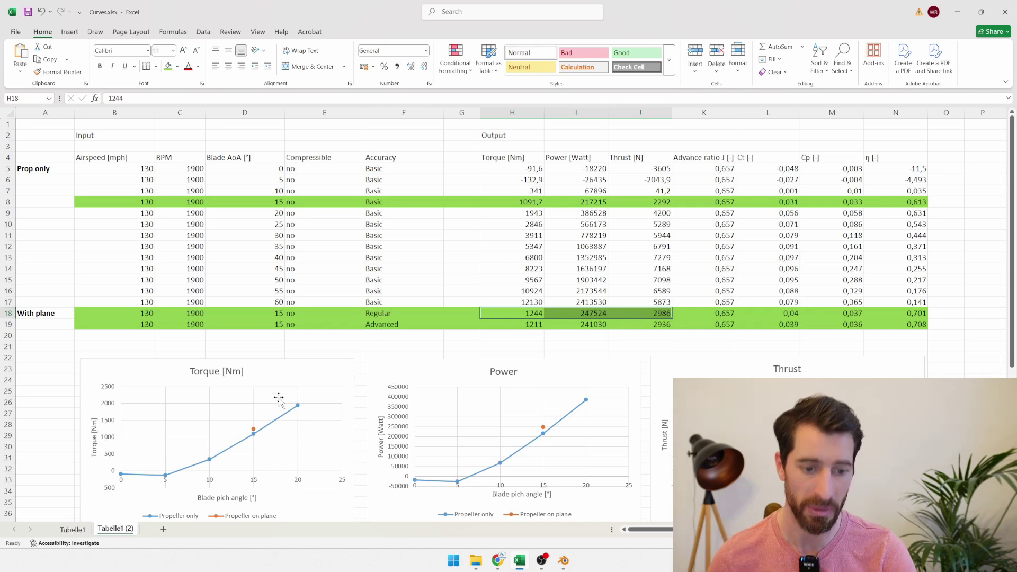
mouse_move(255, 433)
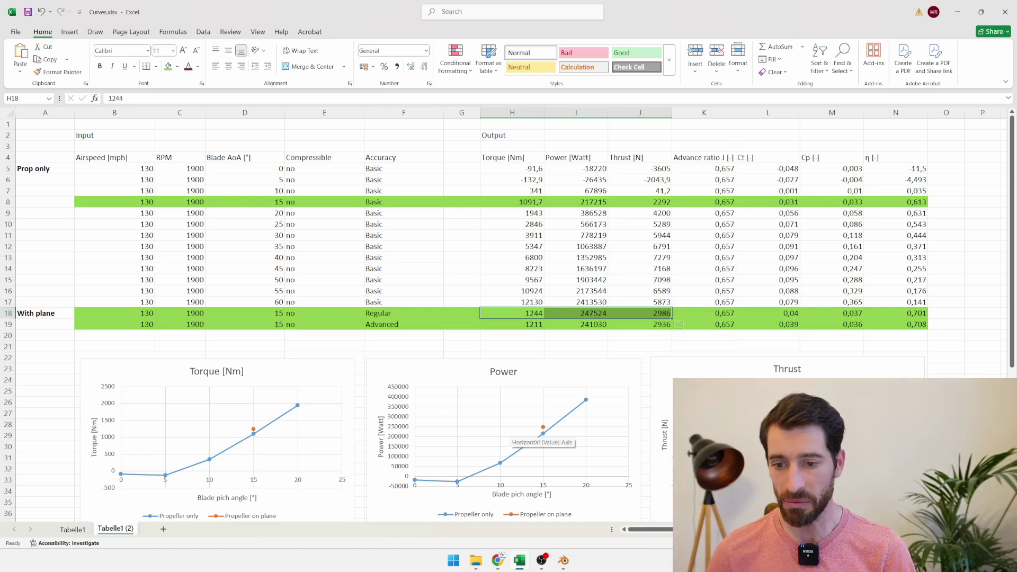
Clear the Excel selection and return to AirShaper, zooming in on the plane's nose
left_click(735, 343)
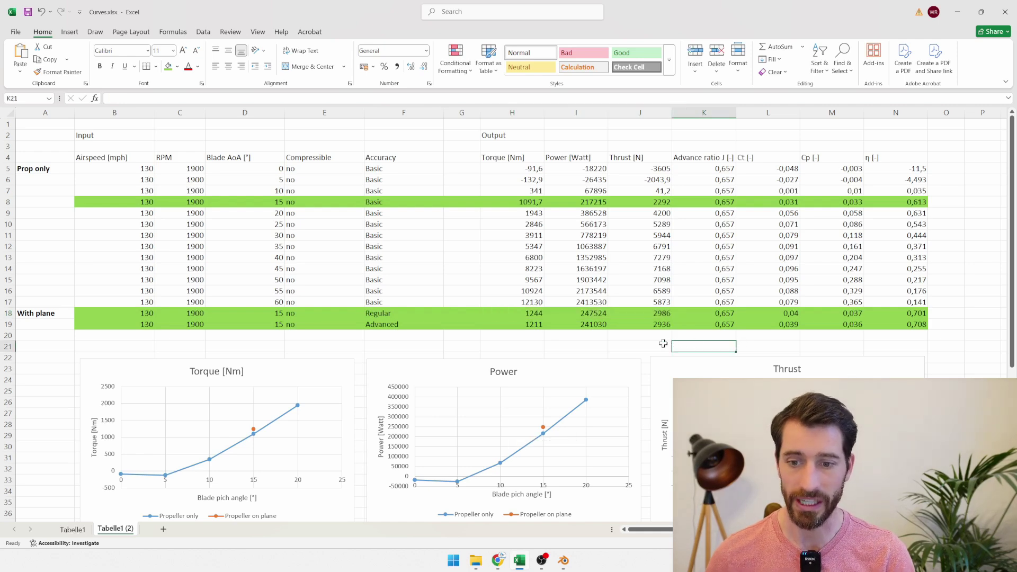
key("alt+Tab")
left_click_drag(422, 233, 415, 136)
scroll(412, 276, "up", 5)
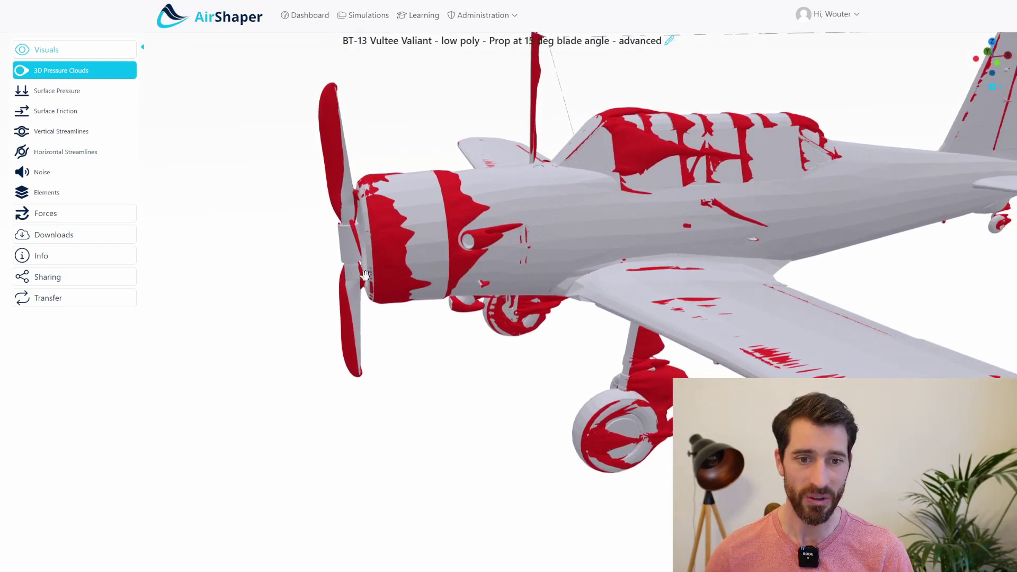
Orbit the BT-13 around its nose and over the fuselage and wing, briefly checking the Excel sheet
left_click_drag(387, 231, 392, 159)
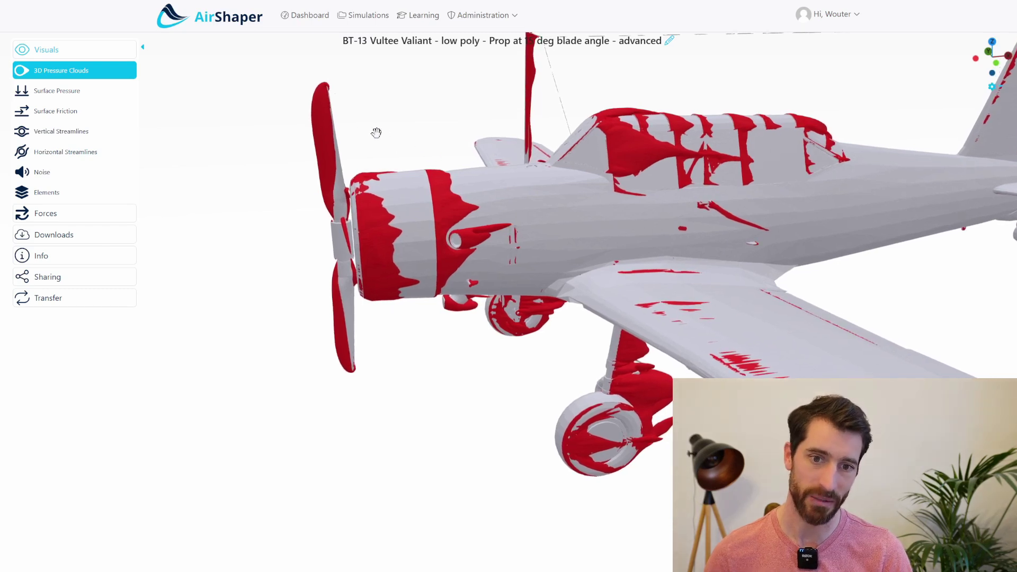
left_click_drag(330, 151, 212, 231)
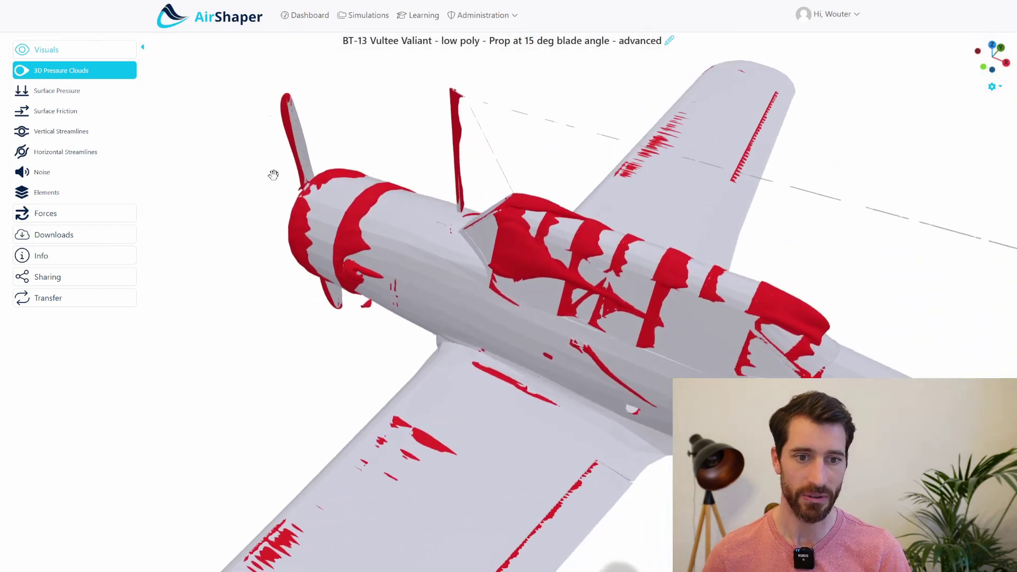
left_click_drag(336, 150, 428, 179)
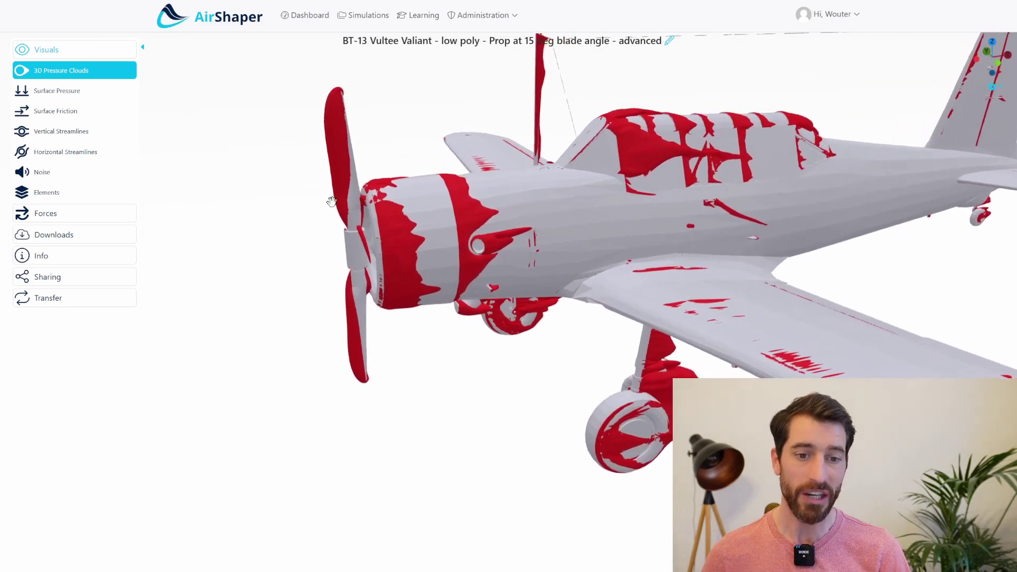
key("alt+Tab")
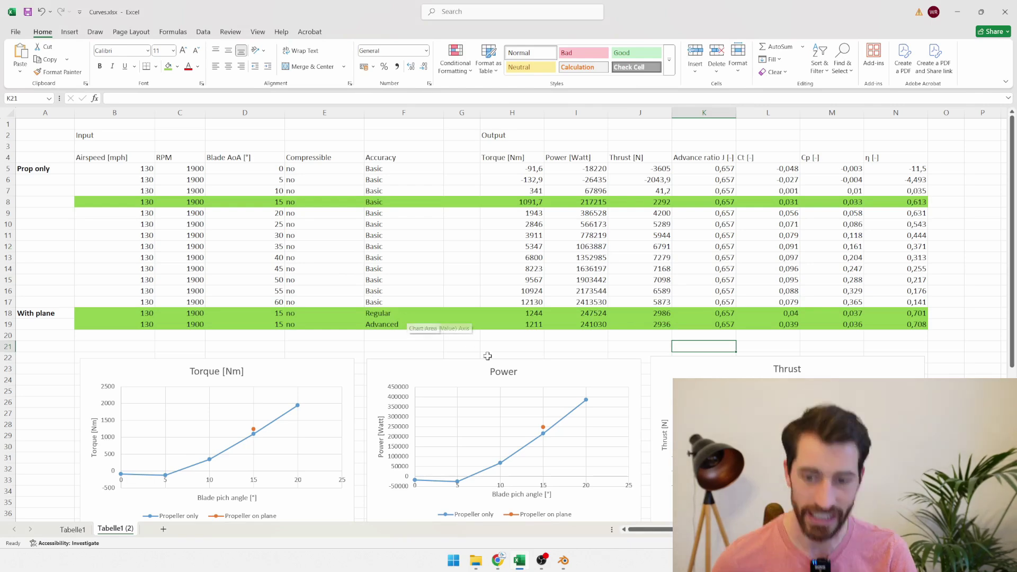
key("alt+Tab")
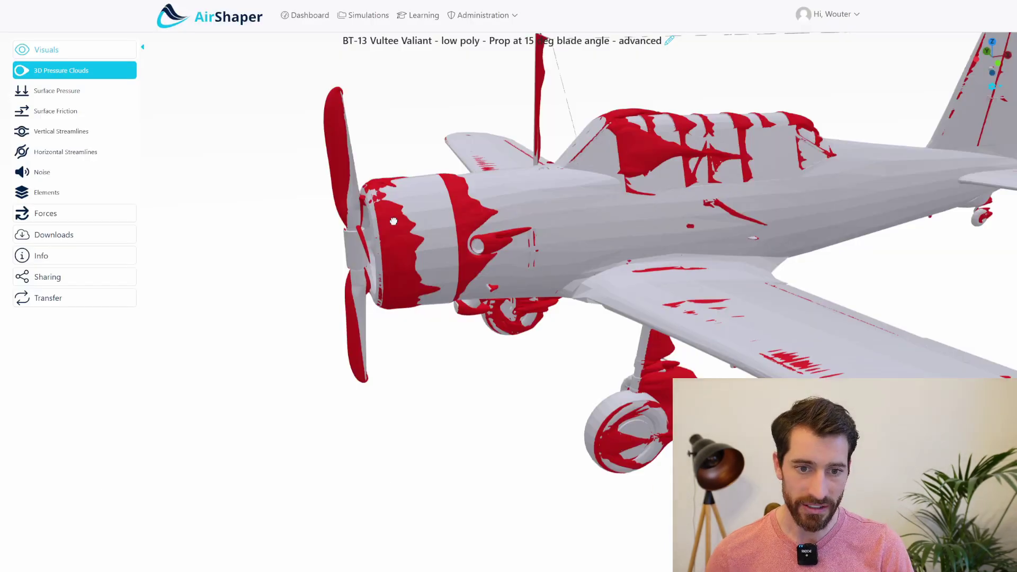
Orbit around the nose and propeller to view the pressure clouds from side, top and front angles
left_click_drag(394, 222, 376, 136)
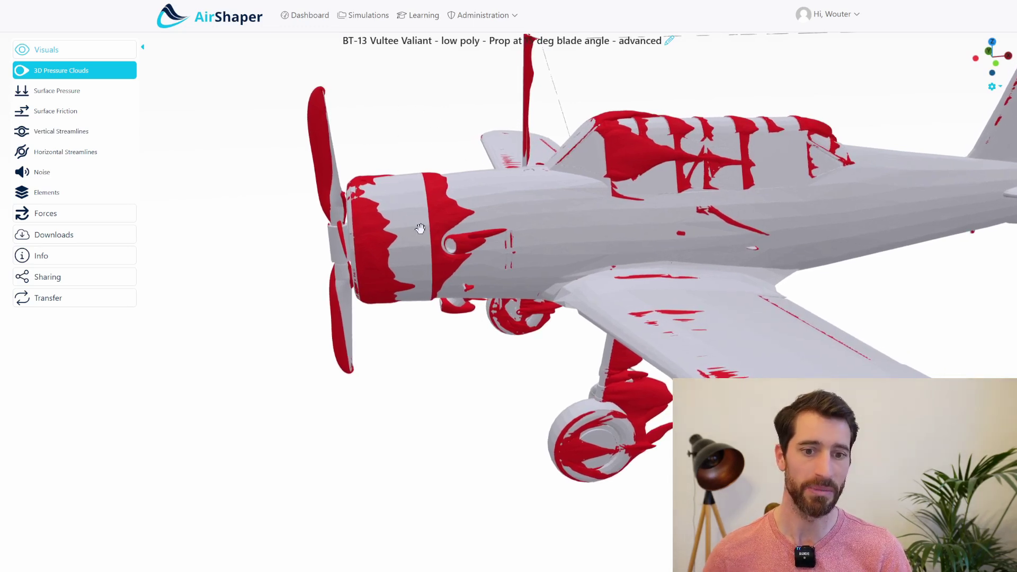
left_click_drag(408, 249, 926, 148)
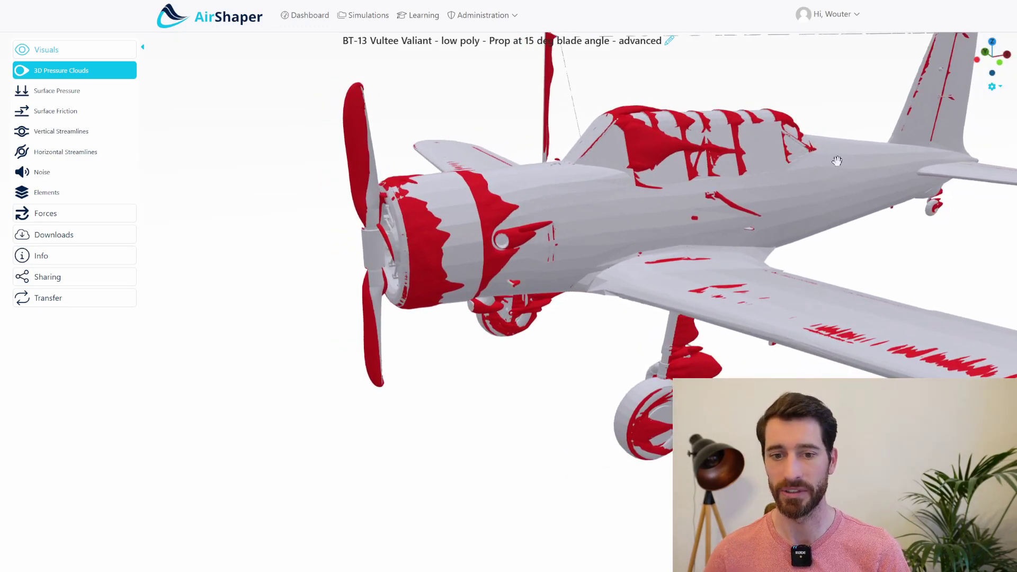
left_click_drag(603, 207, 476, 246)
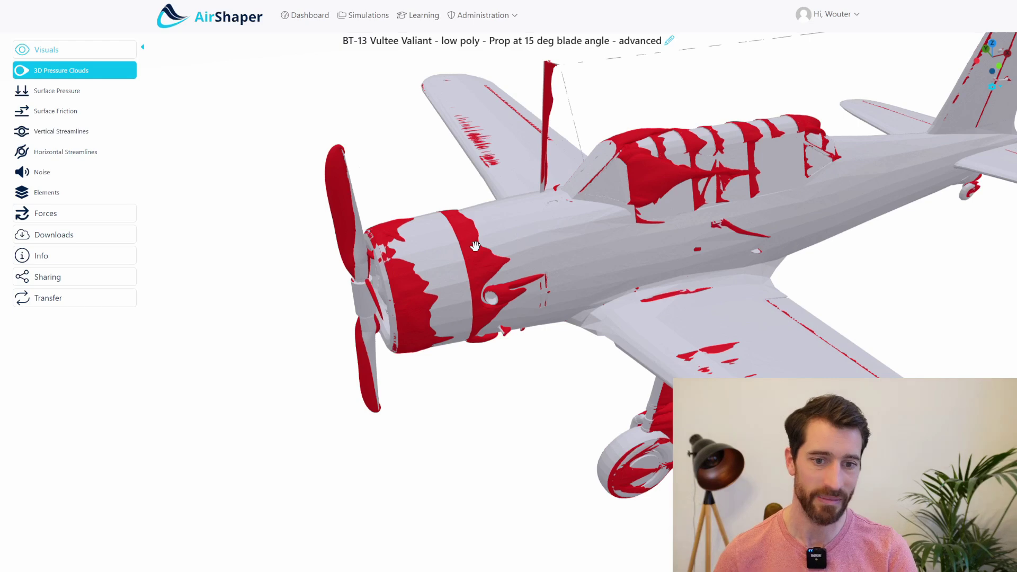
left_click_drag(447, 262, 553, 236)
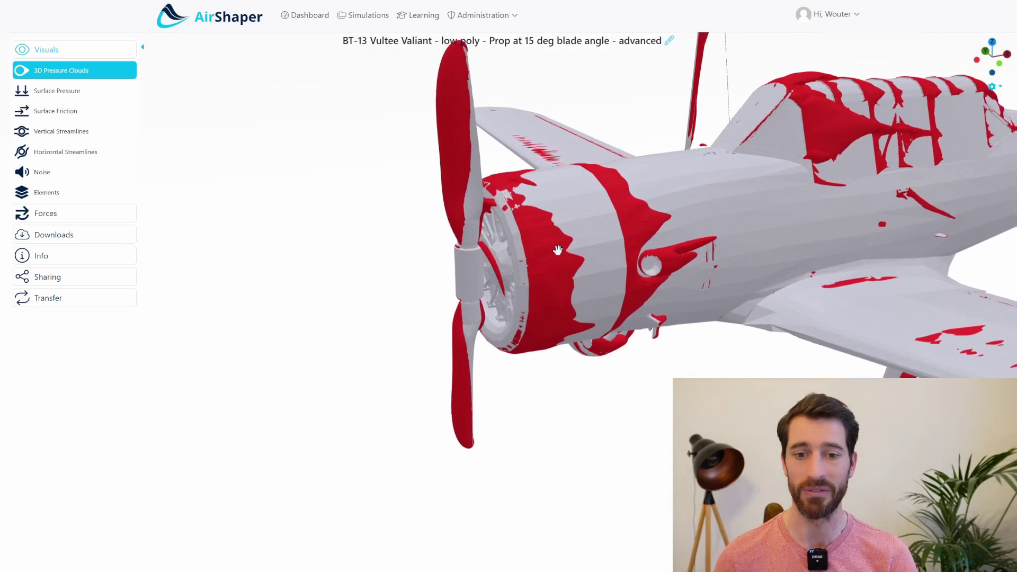
left_click_drag(553, 236, 453, 192)
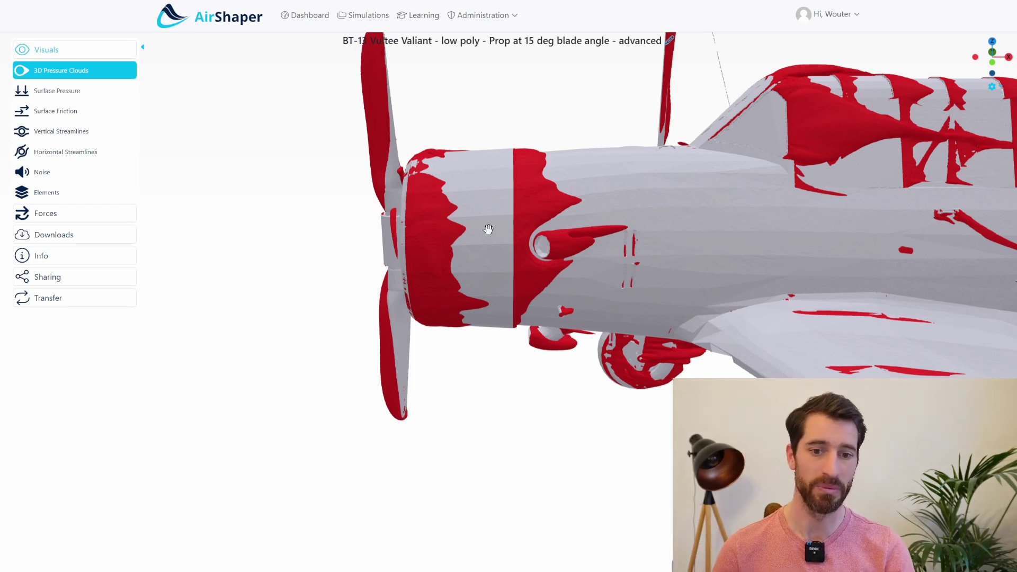
left_click_drag(499, 234, 597, 224)
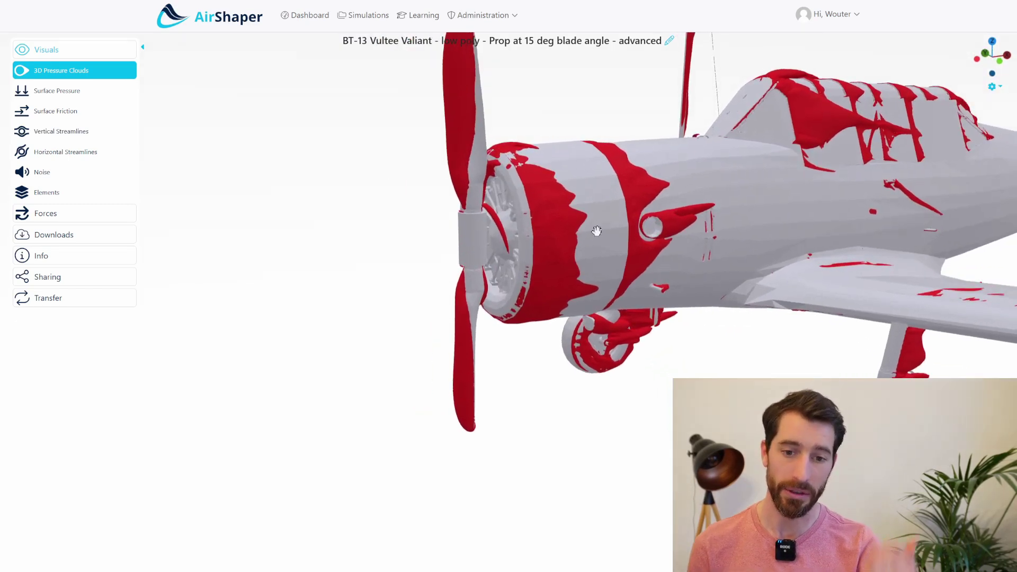
left_click_drag(597, 231, 510, 301)
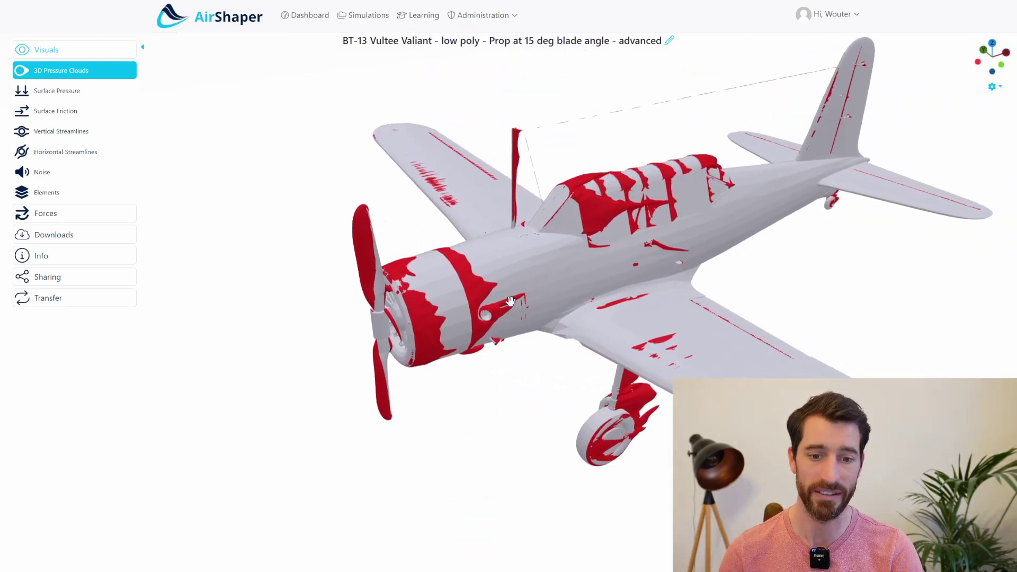
Glance at the Excel results, then orbit the BT-13 to show the right wing and tail
key("alt+Tab")
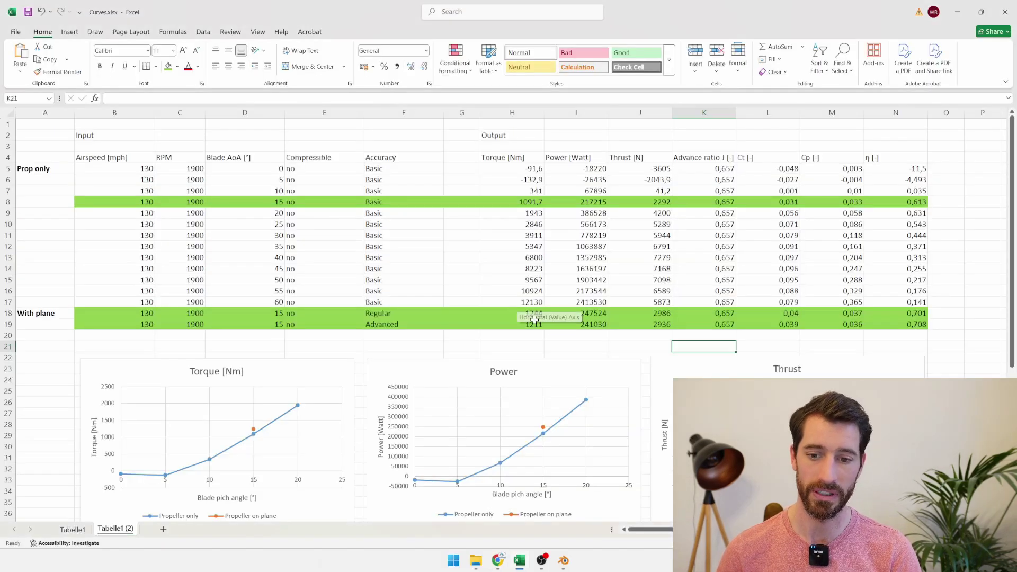
key("alt+Tab")
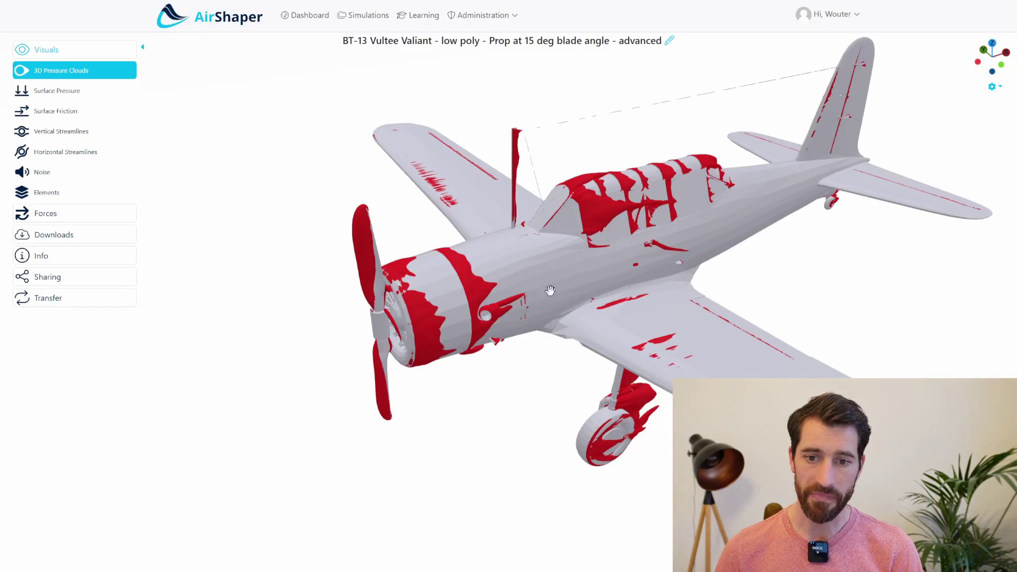
left_click_drag(509, 234, 495, 256)
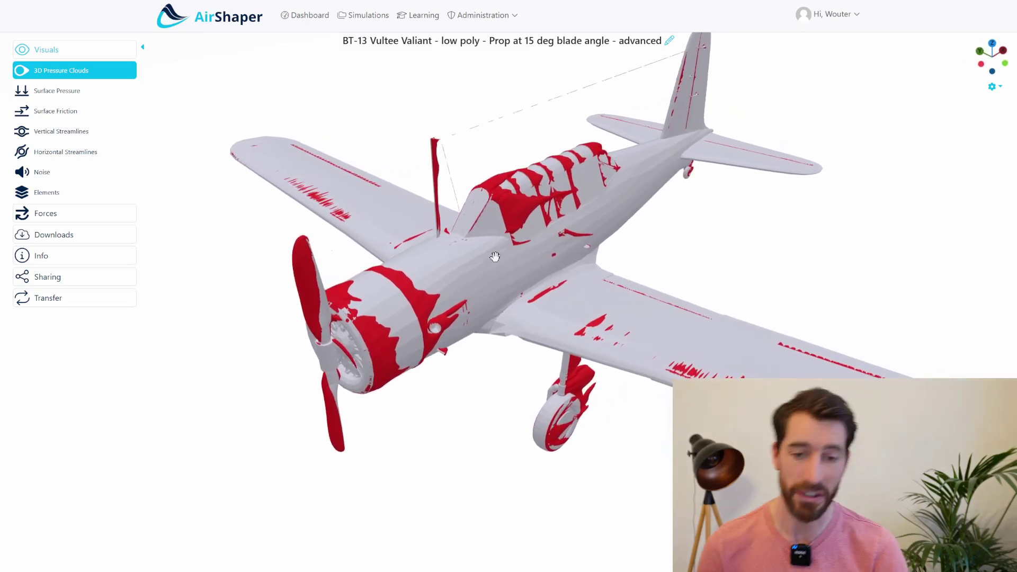